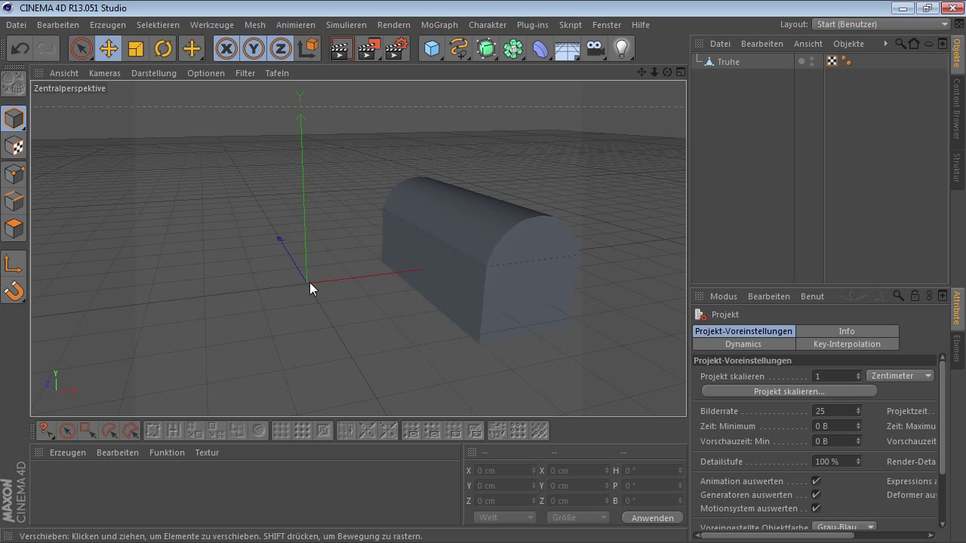
Orbit around the chest and select the Truhe object in the Object Manager
mouse_move(310, 282)
alt+mouse_down()
mouse_move(346, 288)
mouse_move(322, 279)
alt+mouse_up()
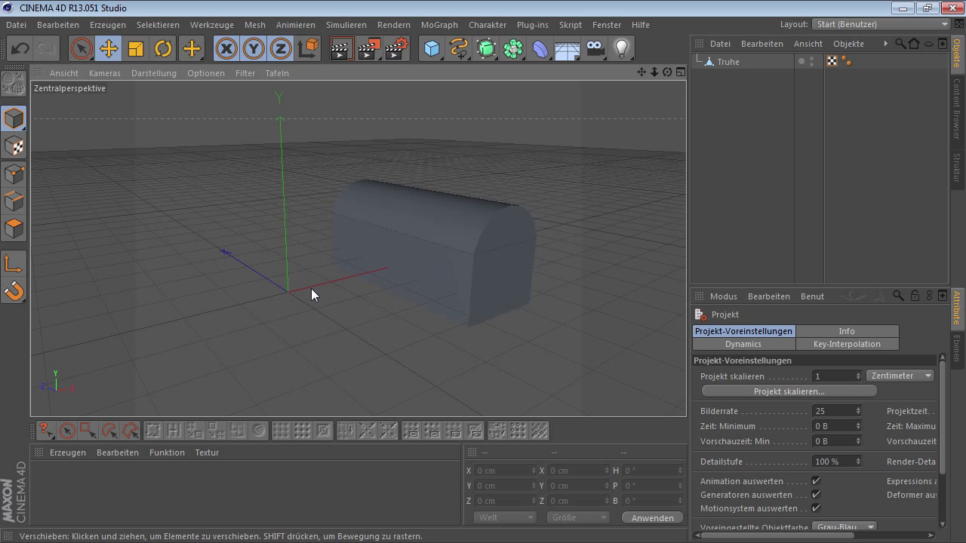
click(729, 63)
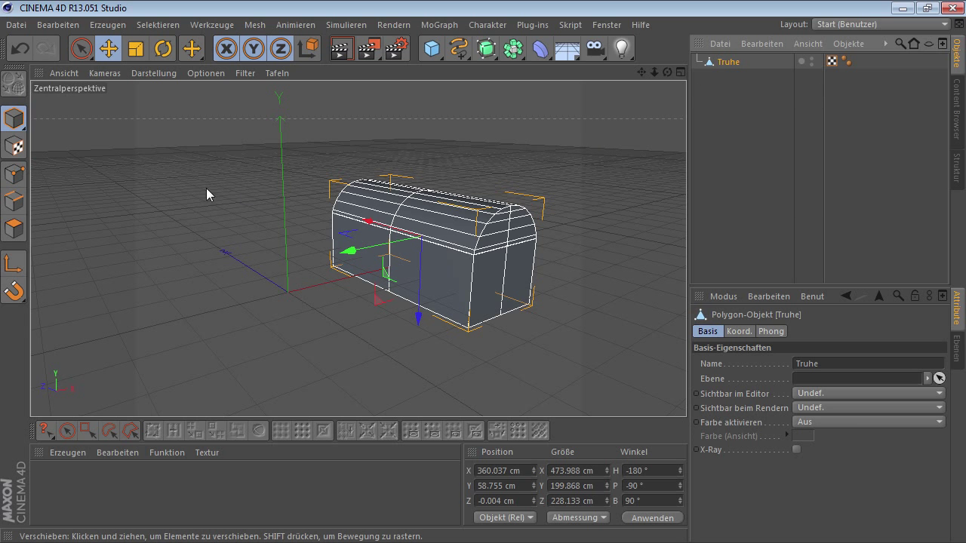
Switch to Model mode and enable Achse bearbeiten (axis editing) for Truhe
click(15, 119)
click(17, 266)
click(16, 265)
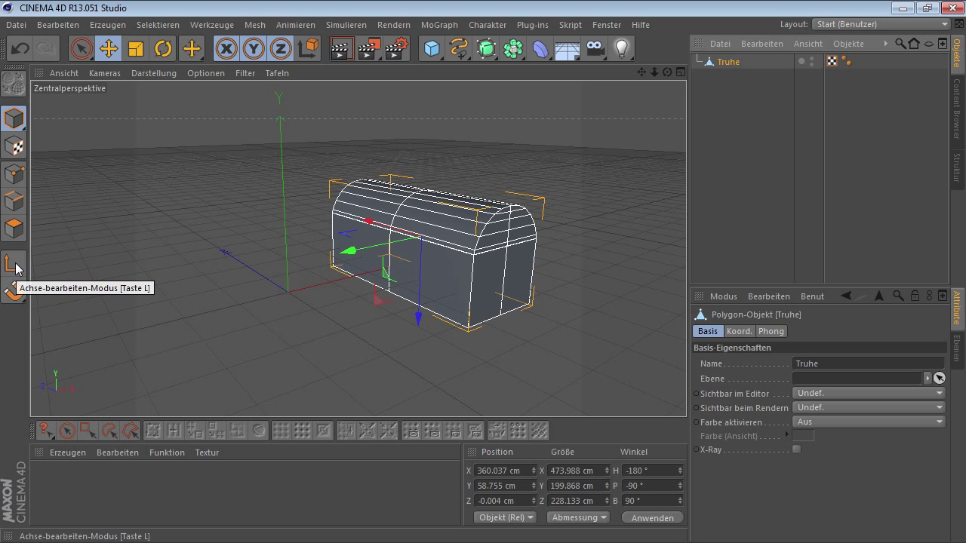
click(16, 266)
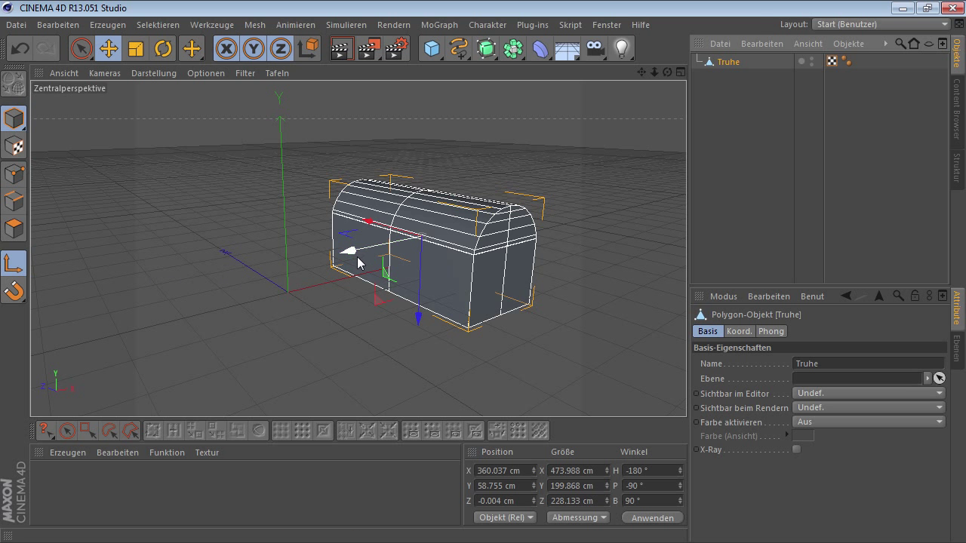
Drag the chest's axis along X past the chest and raise it along Y
mouse_move(347, 252)
mouse_down()
mouse_move(216, 312)
mouse_move(251, 305)
mouse_up()
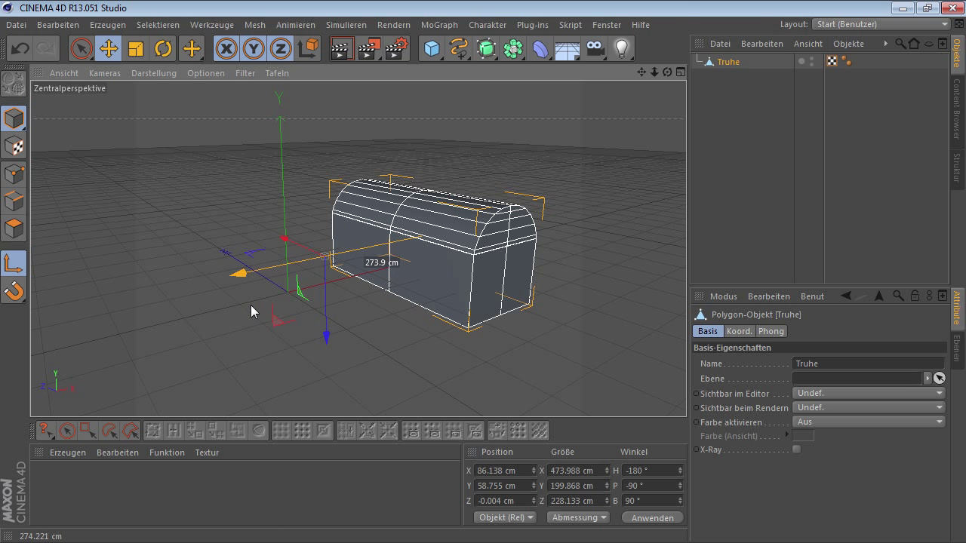
mouse_move(333, 294)
alt+mouse_down()
mouse_move(457, 285)
mouse_move(362, 264)
mouse_move(362, 302)
mouse_move(394, 312)
alt+mouse_up()
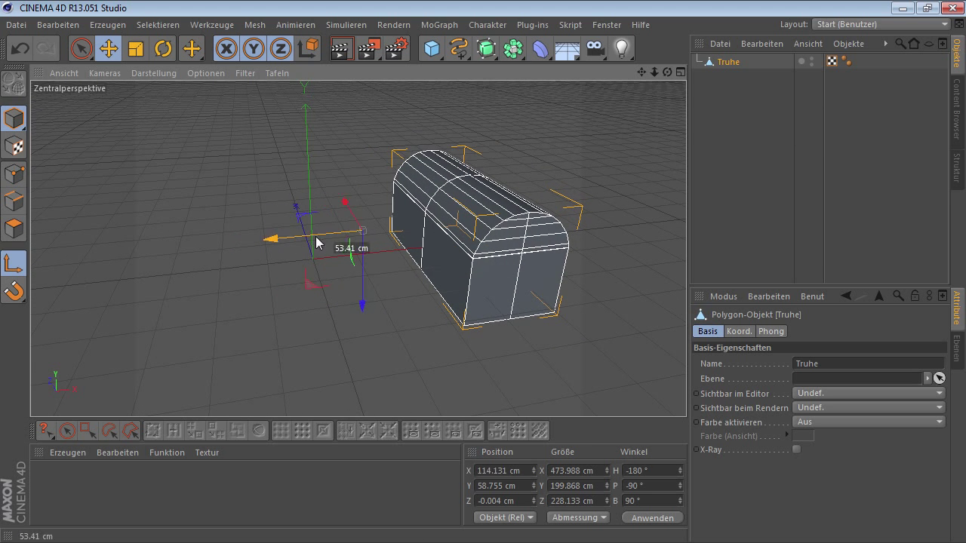
drag(291, 243, 468, 238)
mouse_move(559, 249)
alt+mouse_down()
mouse_move(334, 305)
mouse_move(242, 257)
alt+mouse_up()
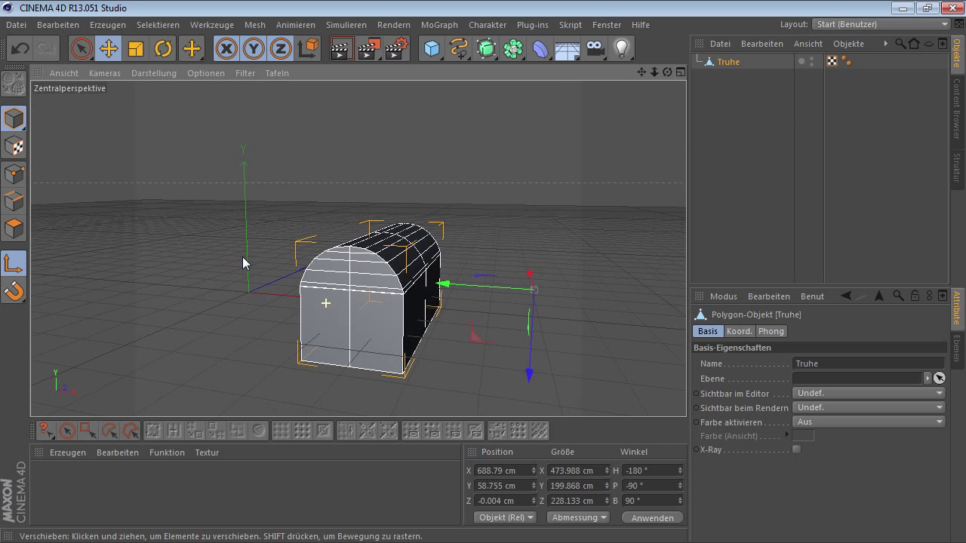
mouse_move(535, 370)
mouse_down()
mouse_move(527, 268)
mouse_move(525, 300)
mouse_up()
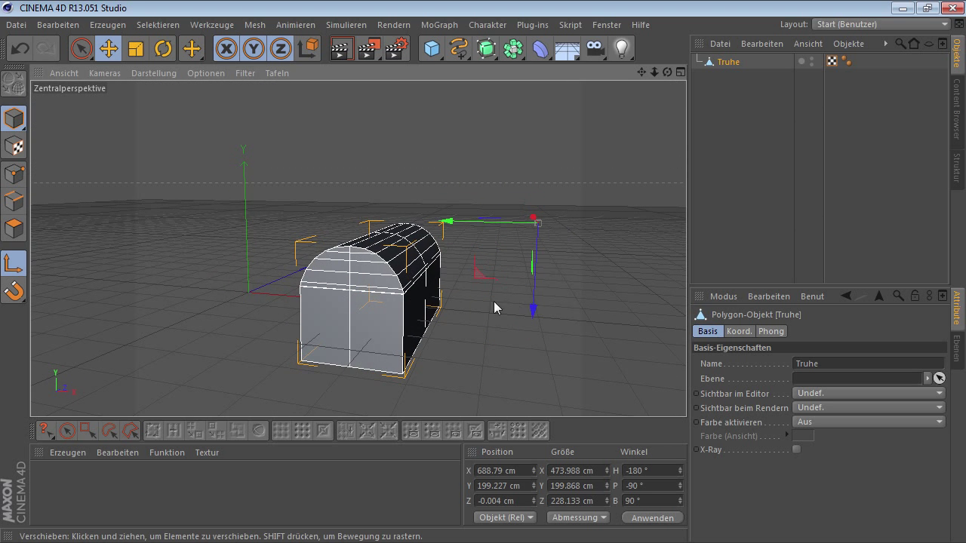
Rotate the axis by 90 degrees, then return to the Move tool
click(164, 49)
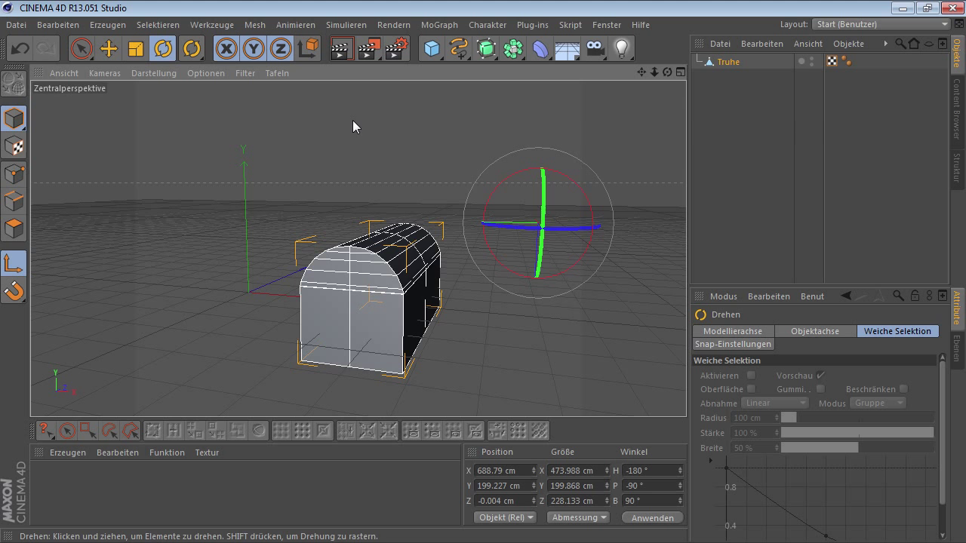
drag(498, 194, 570, 179)
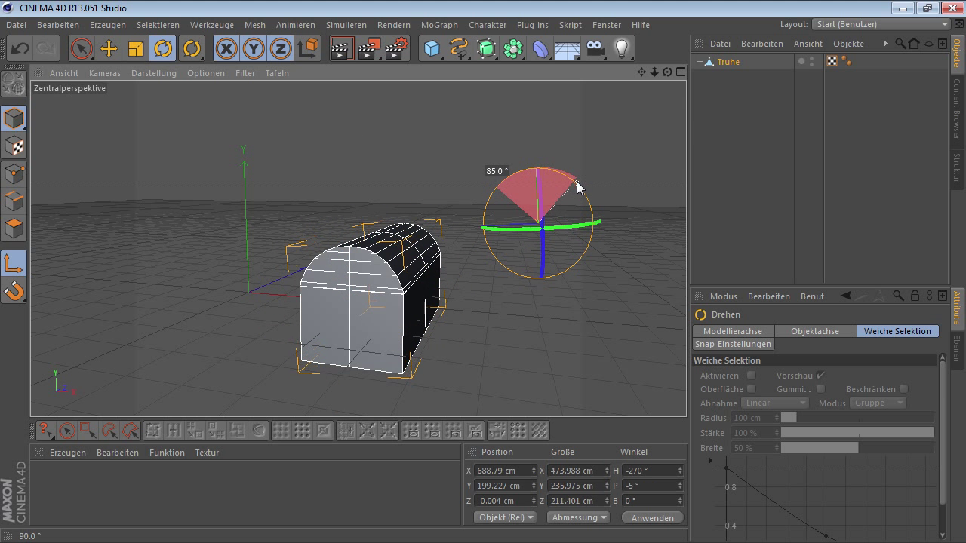
drag(570, 179, 578, 191)
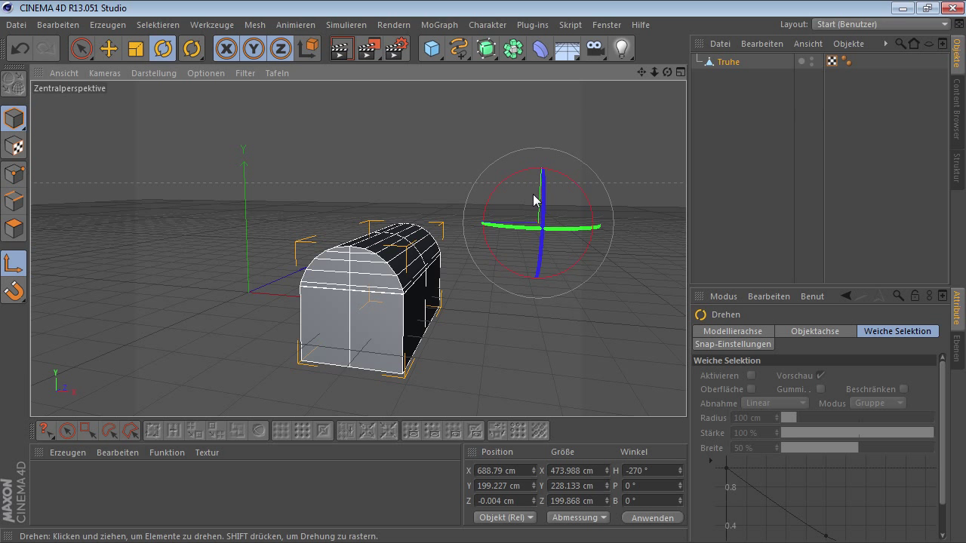
alt+drag(393, 306, 462, 316)
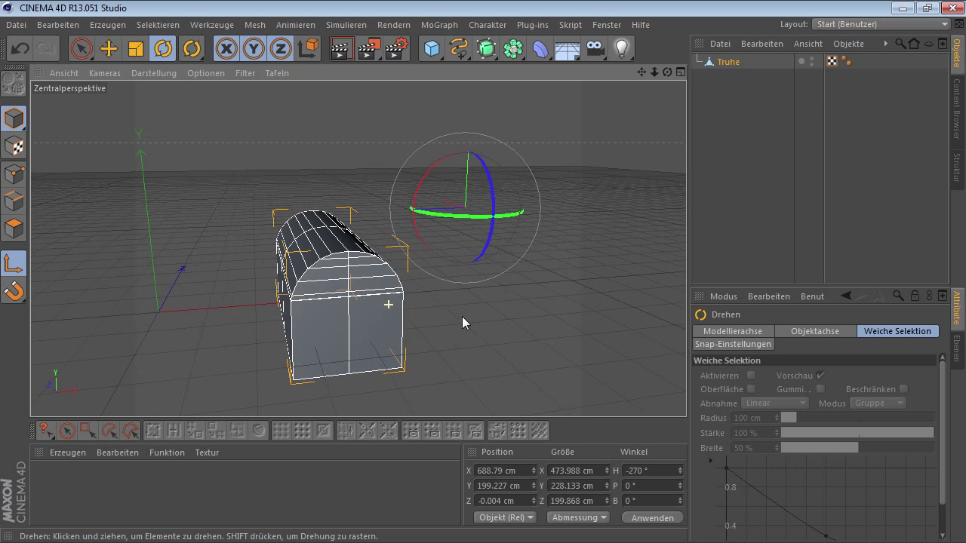
click(115, 58)
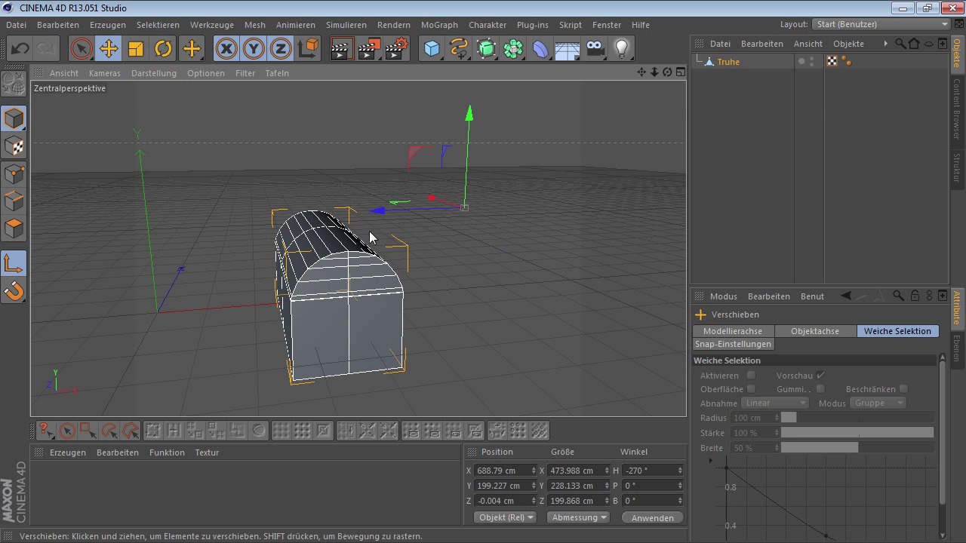
mouse_move(338, 295)
alt+mouse_down()
mouse_move(375, 319)
mouse_move(354, 307)
alt+mouse_up()
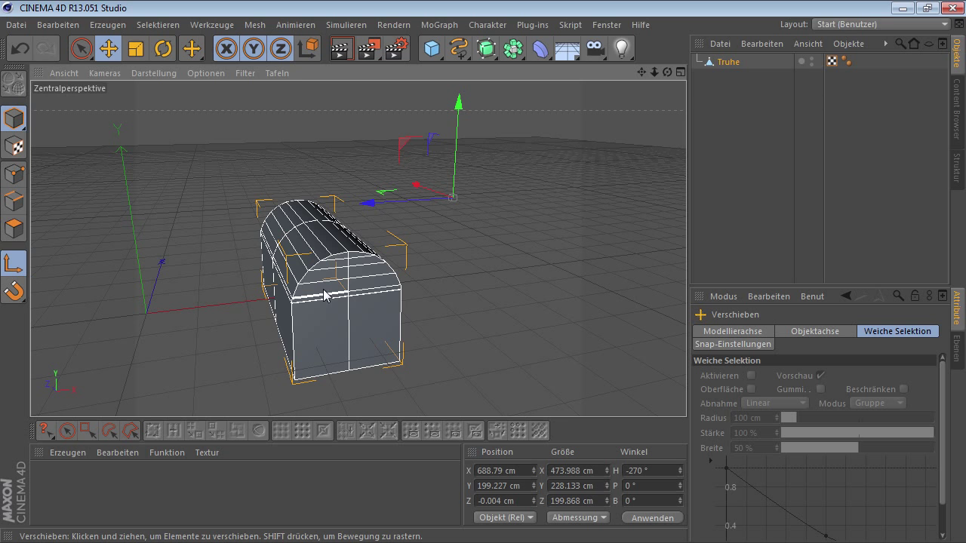
Run Mesh > Achse zentrieren to re-centre the axis on the chest, keeping its -270° heading
click(255, 27)
mouse_move(279, 164)
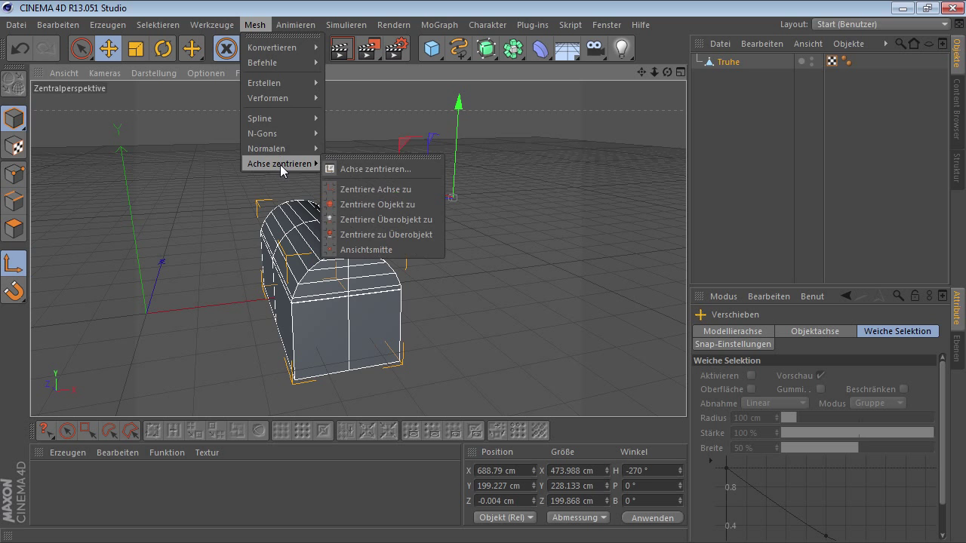
click(371, 168)
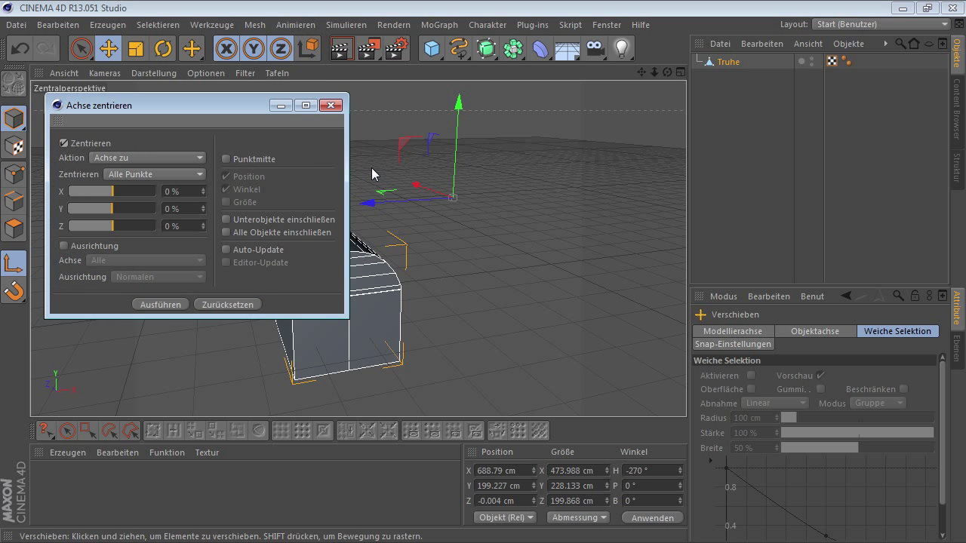
drag(167, 106, 647, 141)
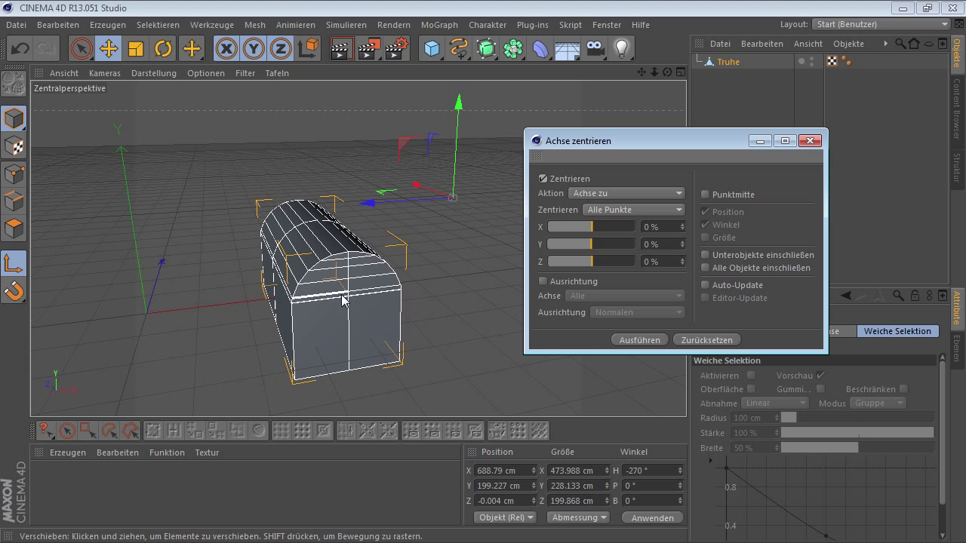
click(636, 341)
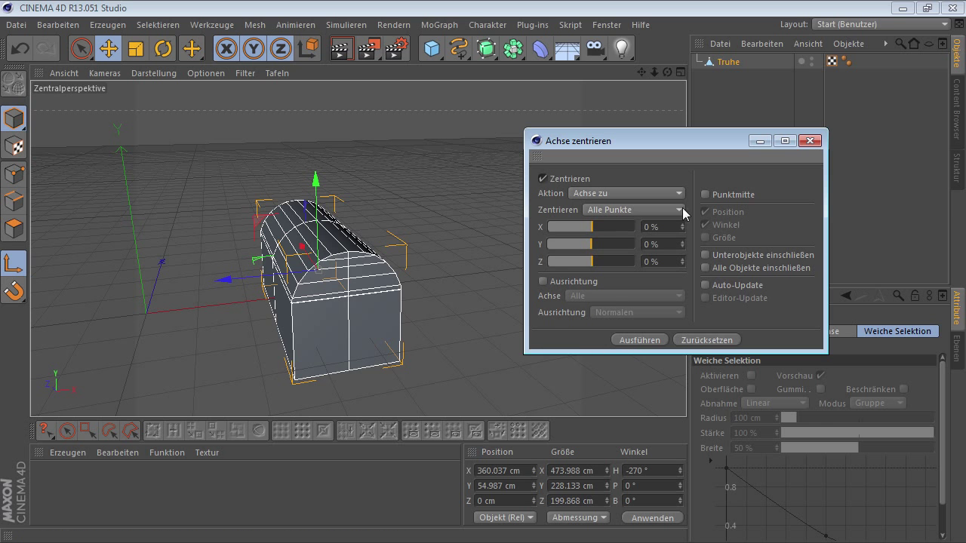
click(810, 141)
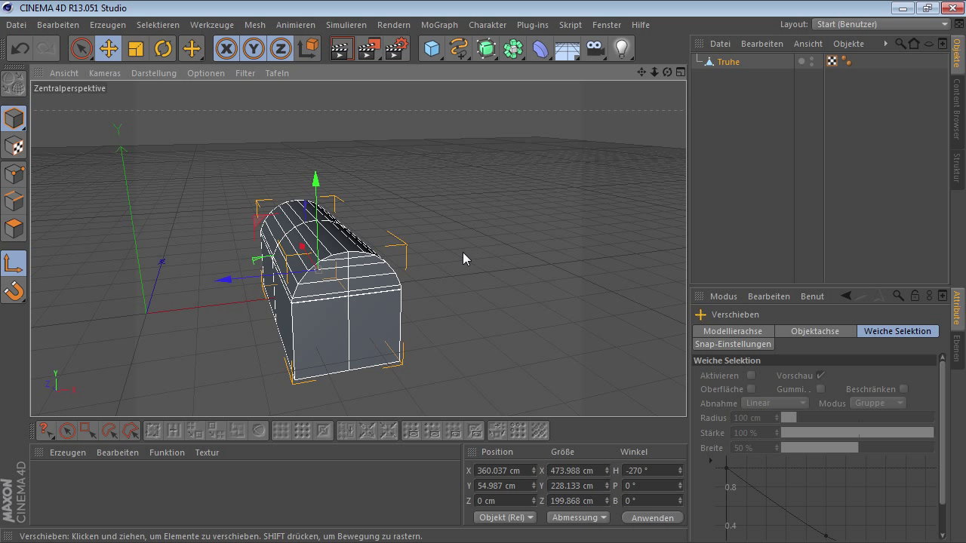
Orbit beneath the chest, zoom onto its underside and nudge the axis along Y
alt+middle_drag(315, 310, 371, 266)
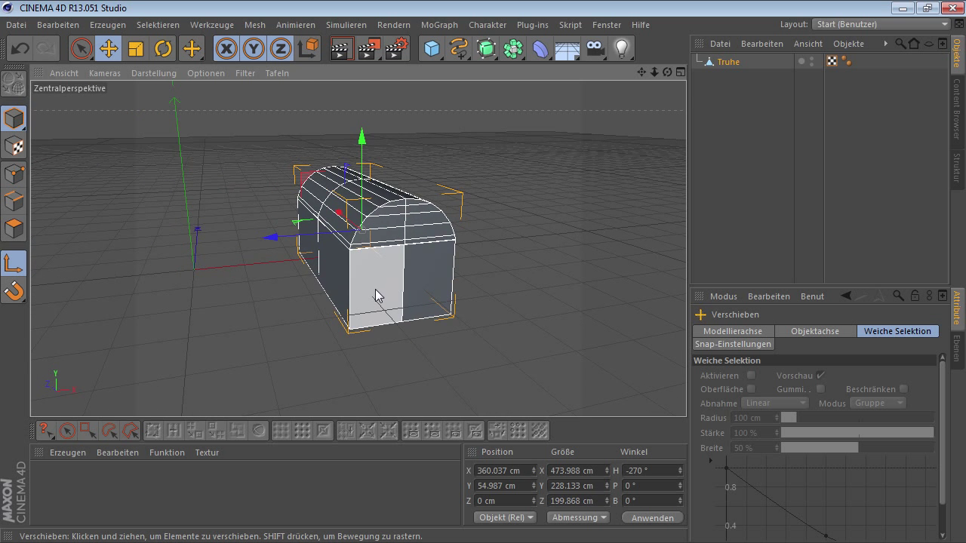
alt+drag(381, 290, 395, 191)
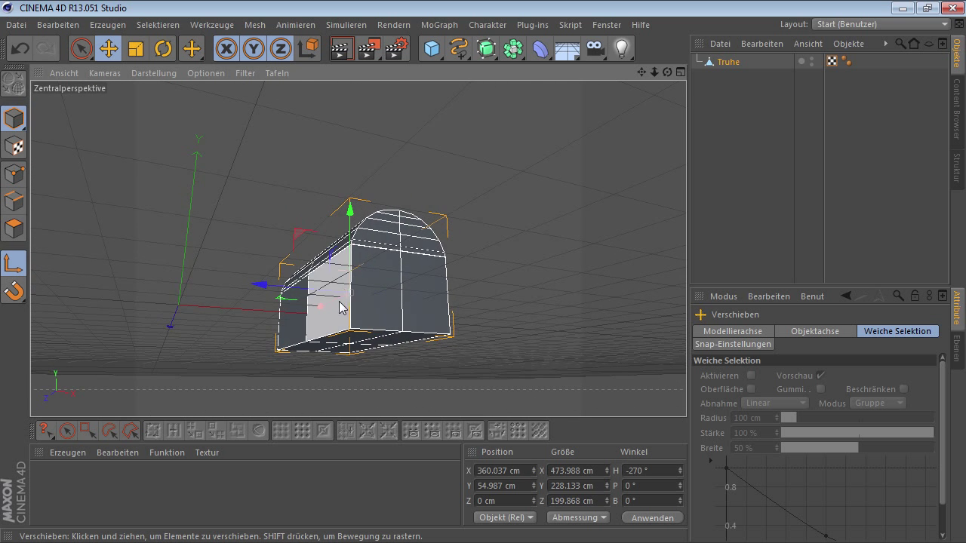
alt+drag(334, 302, 348, 287)
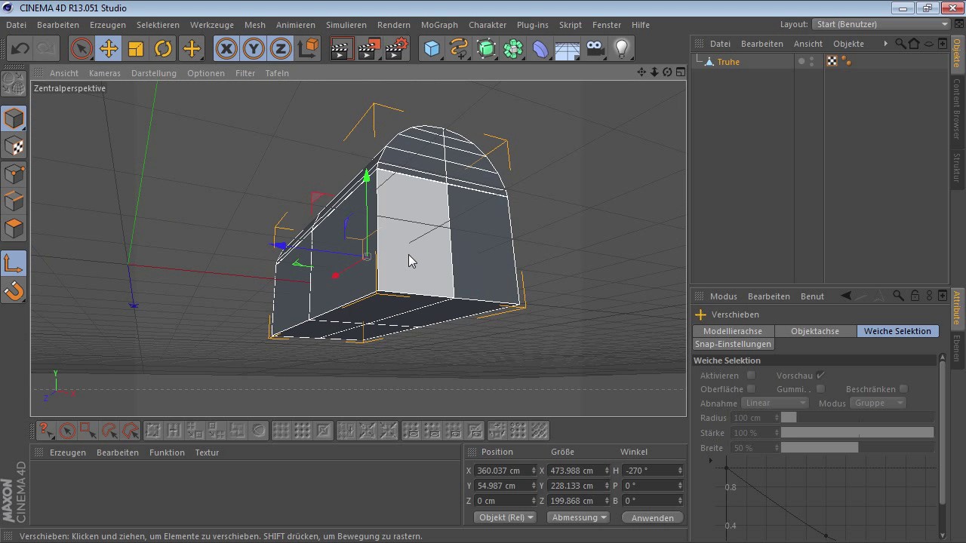
mouse_move(409, 261)
alt+mouse_down()
mouse_move(418, 233)
mouse_move(401, 300)
alt+mouse_up()
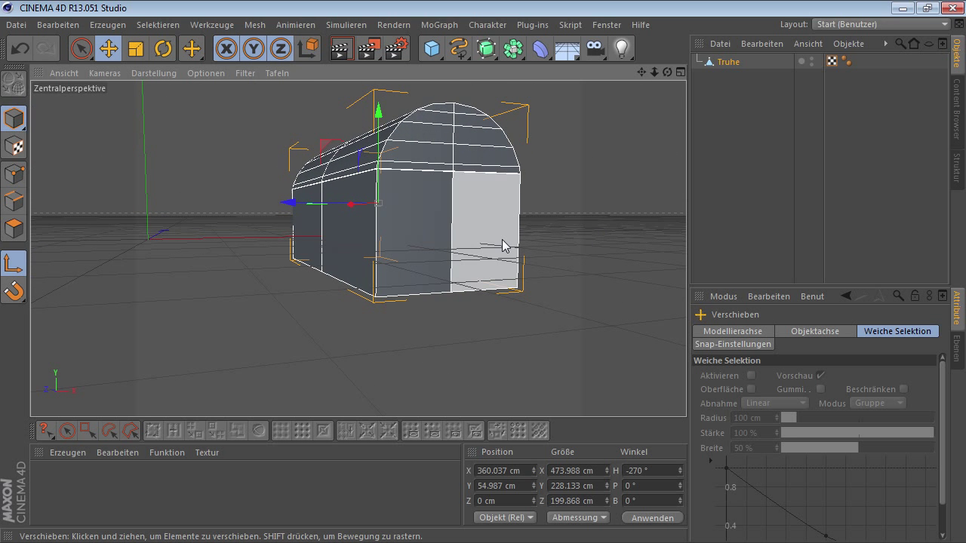
alt+drag(410, 281, 405, 181)
drag(380, 222, 395, 289)
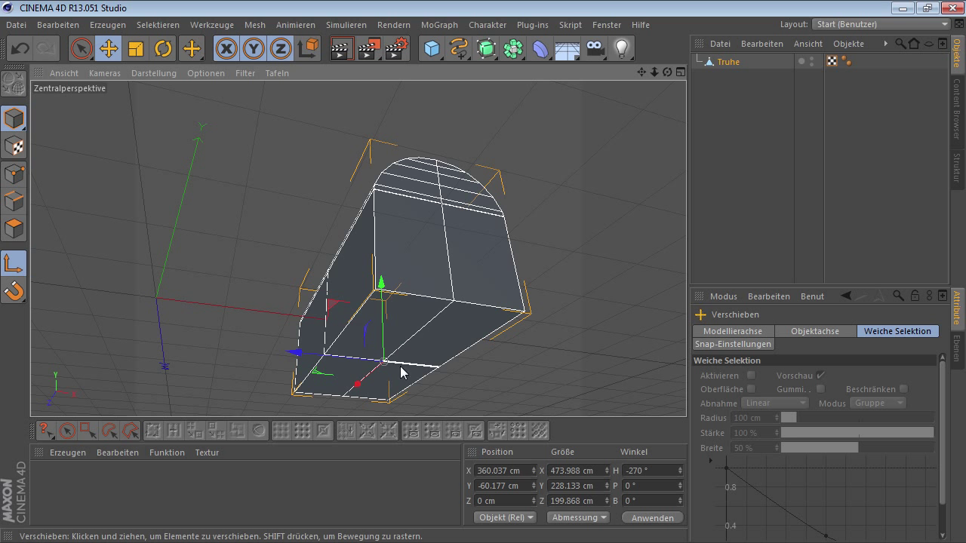
scroll(401, 372, up, 4)
scroll(360, 252, up, 2)
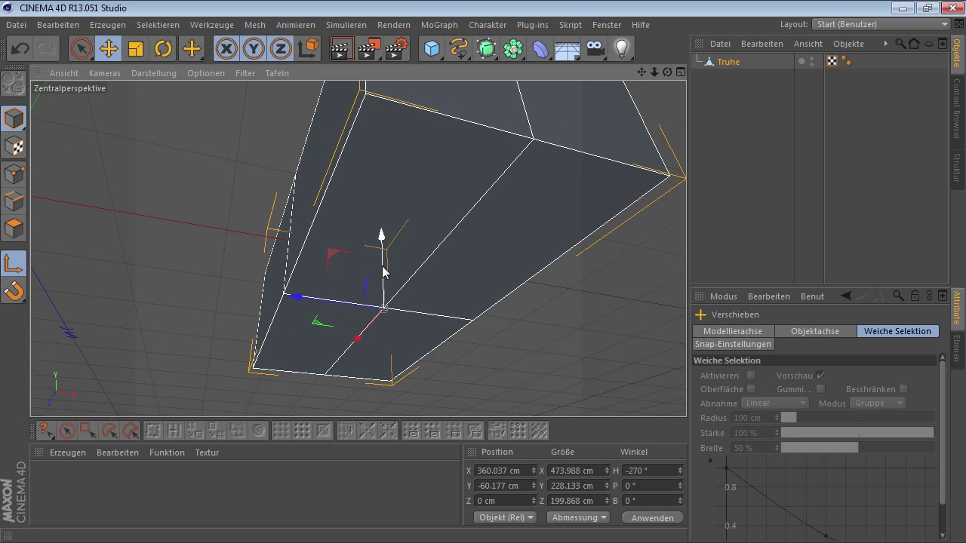
drag(383, 264, 382, 247)
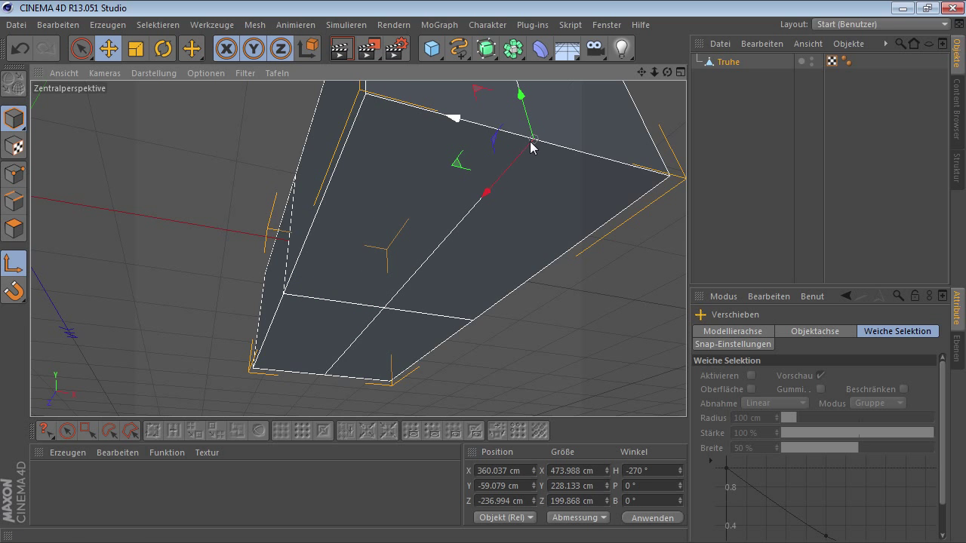
Snap the axis onto the centre of the left bottom panel on the underside
click(447, 237)
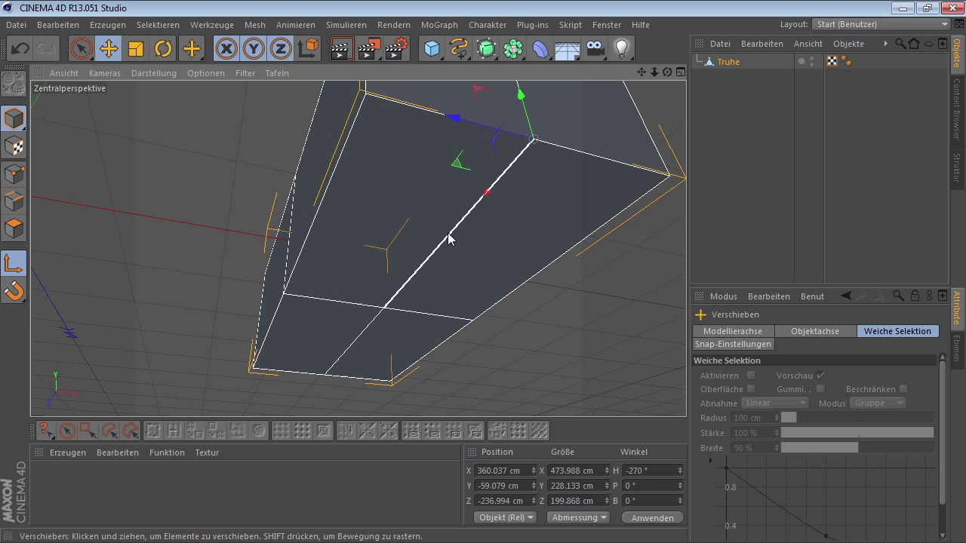
click(539, 220)
click(398, 209)
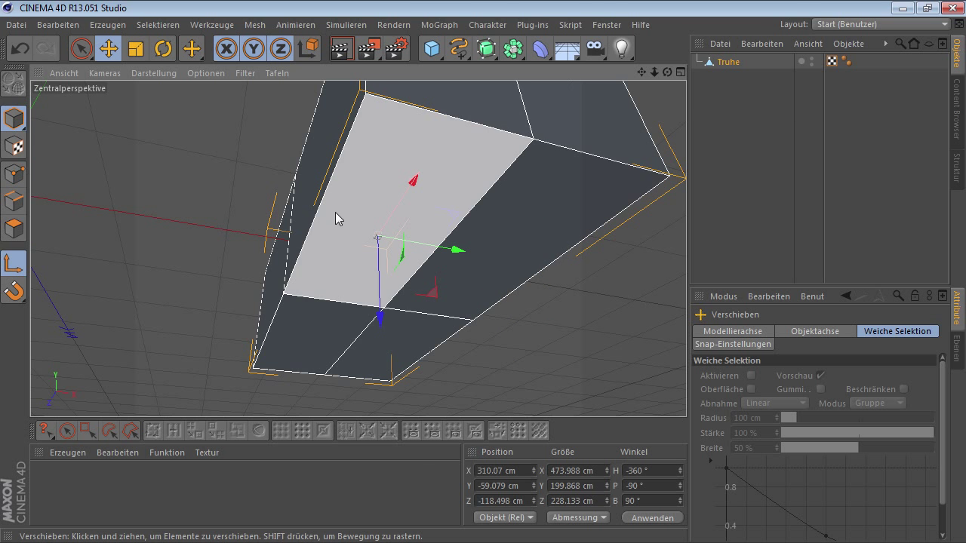
mouse_move(388, 201)
alt+mouse_down()
mouse_move(458, 203)
mouse_move(442, 216)
alt+mouse_up()
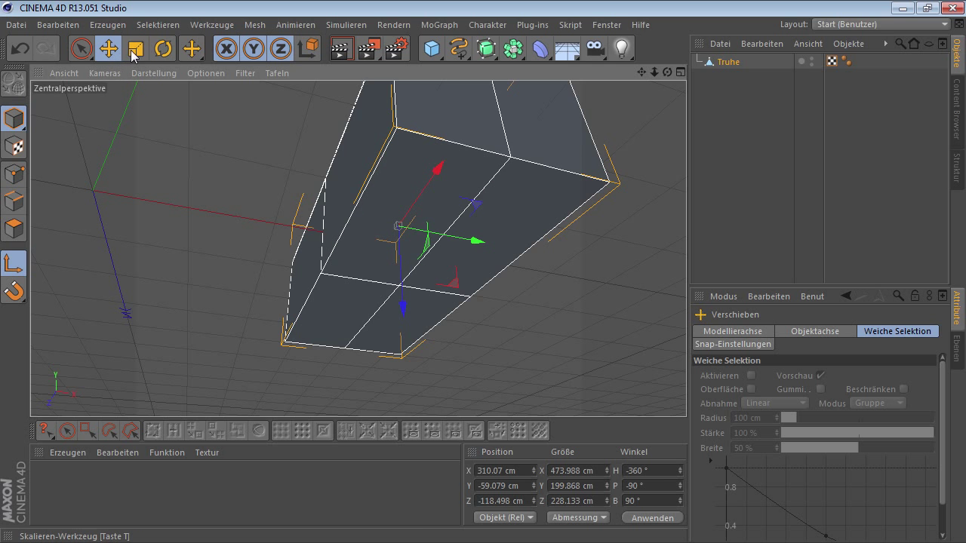
Drag the axis to the underside's centre at X 360.037 cm and select the Y Position value
click(81, 48)
click(492, 172)
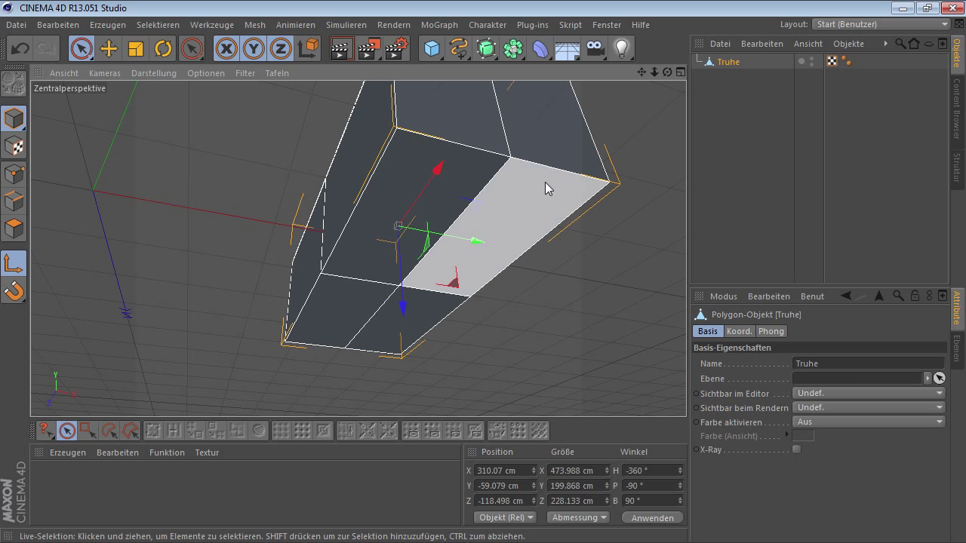
click(111, 51)
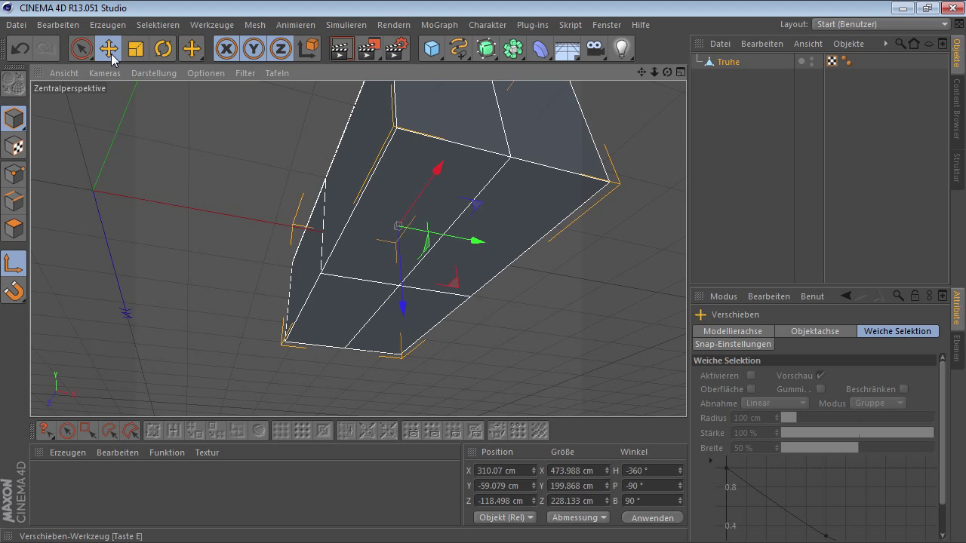
drag(377, 257, 391, 293)
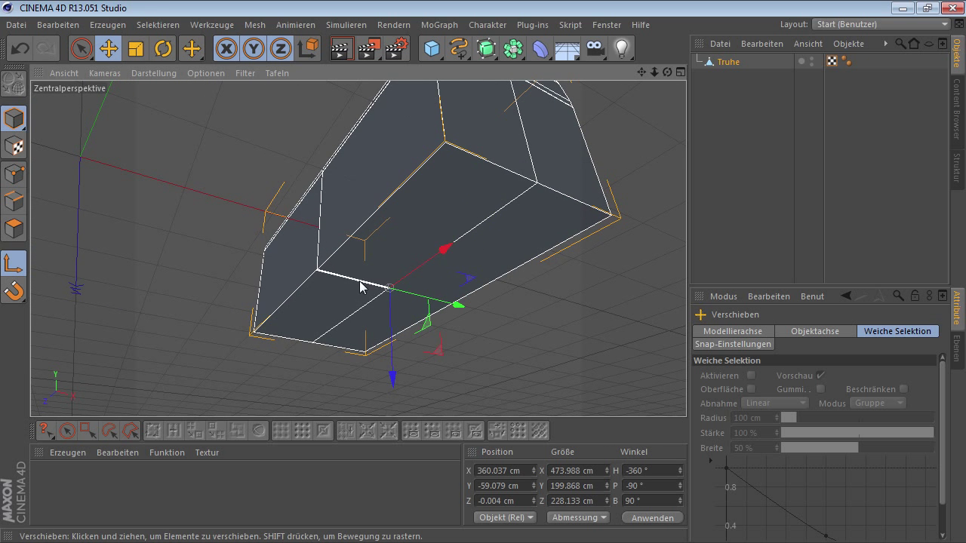
mouse_move(348, 181)
alt+mouse_down()
mouse_move(408, 283)
mouse_move(395, 292)
mouse_move(352, 276)
mouse_move(363, 266)
alt+mouse_up()
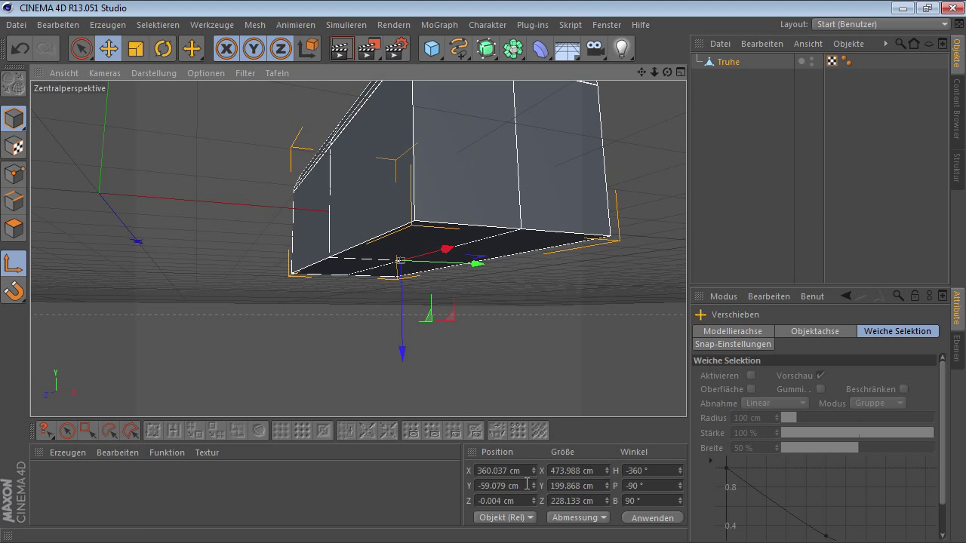
drag(527, 484, 471, 486)
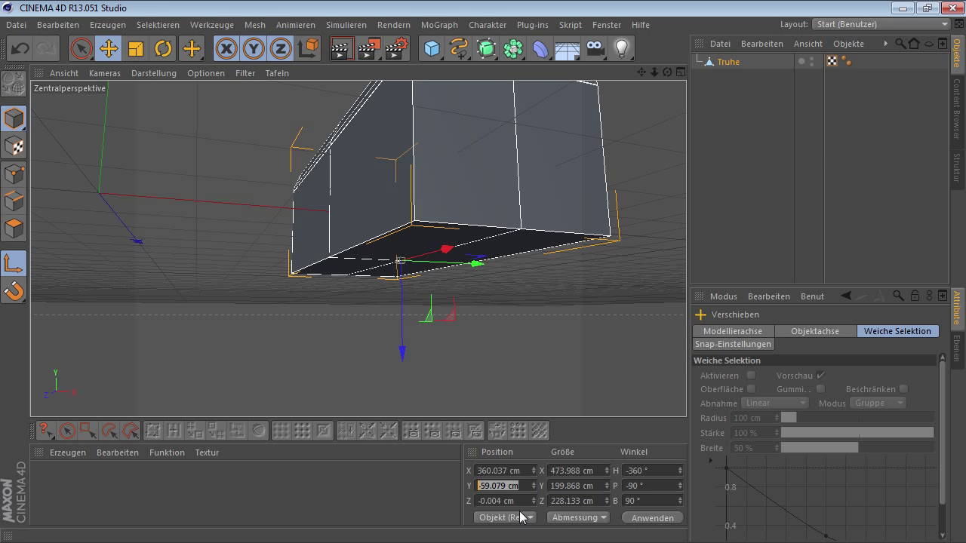
text(0)
Undo the axis change, leave axis mode and set the chest's Position Y to 0 cm
key(Return)
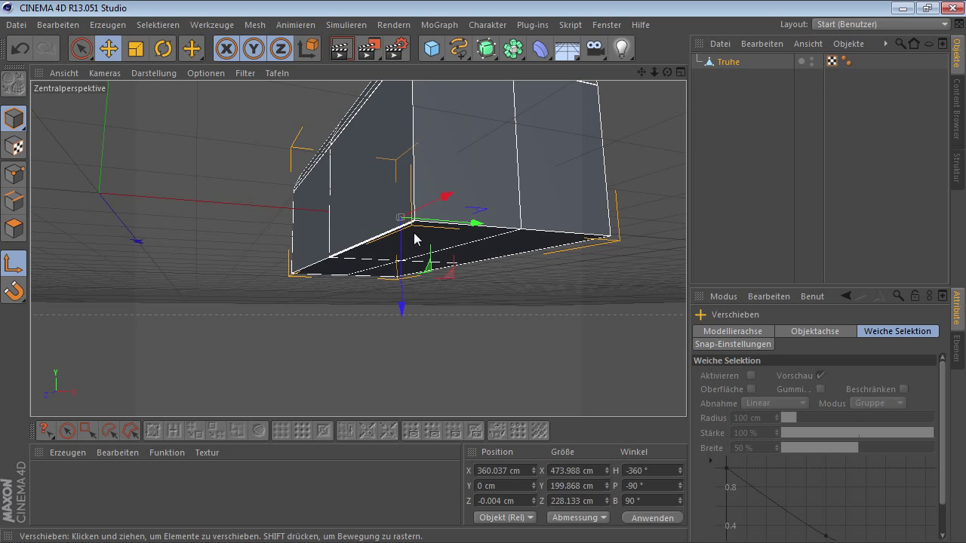
click(20, 49)
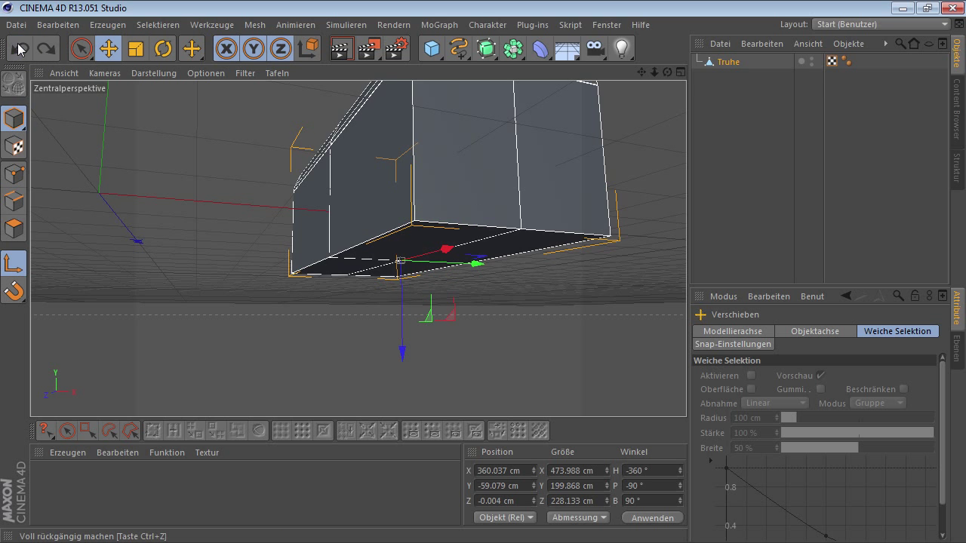
click(14, 273)
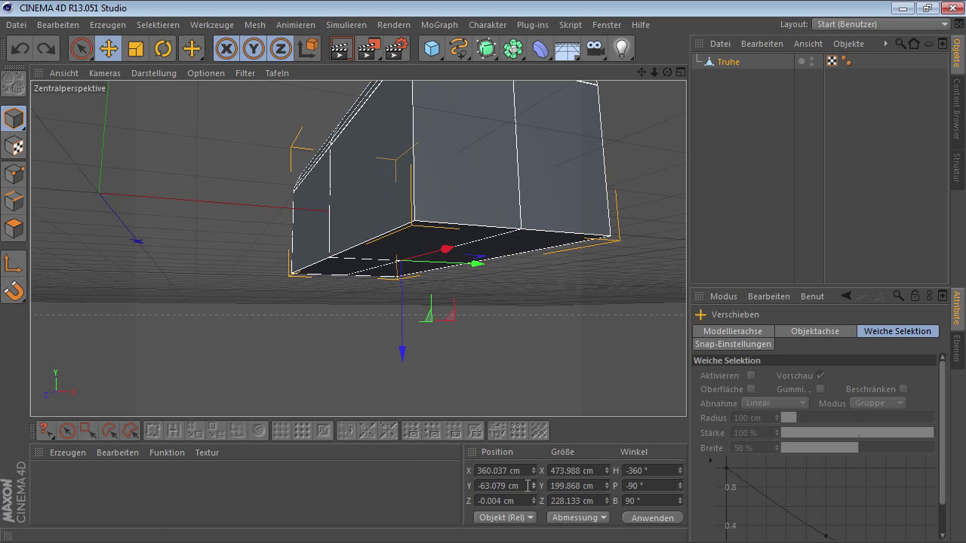
text(0)
key(Return)
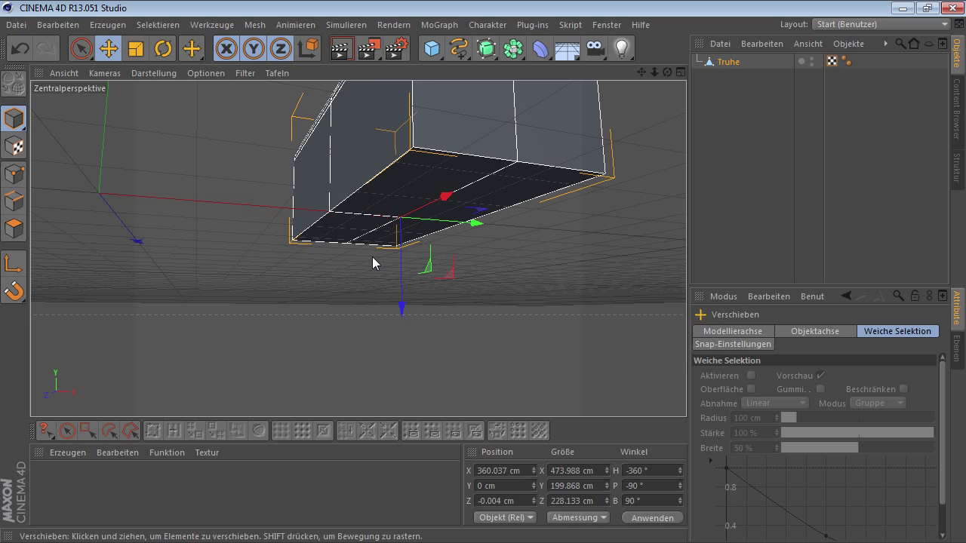
Check the chest's base in the four-view front view, then return to single perspective
alt+drag(367, 254, 344, 264)
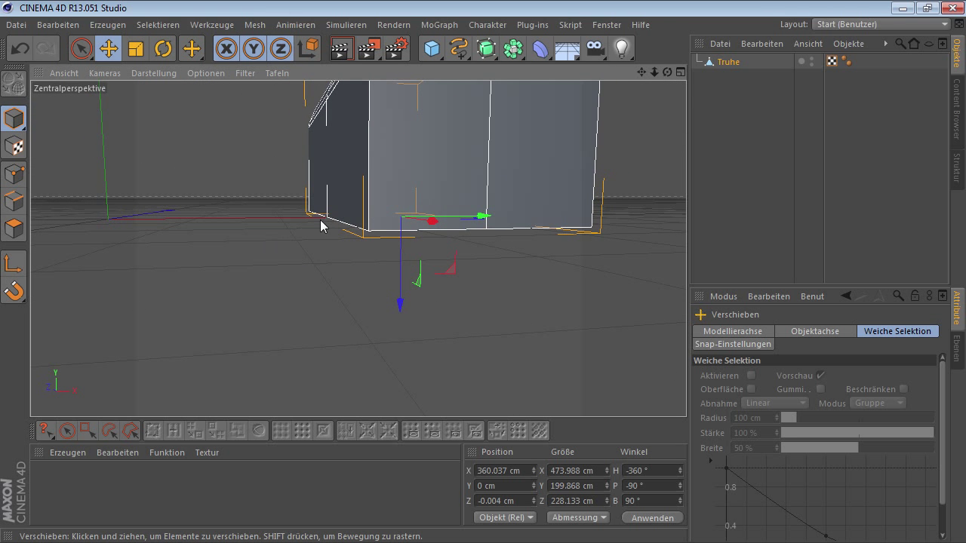
middle_click(355, 208)
mouse_move(476, 311)
alt+middle_down()
mouse_move(513, 334)
mouse_move(458, 303)
alt+middle_up()
alt+right_drag(504, 369, 636, 348)
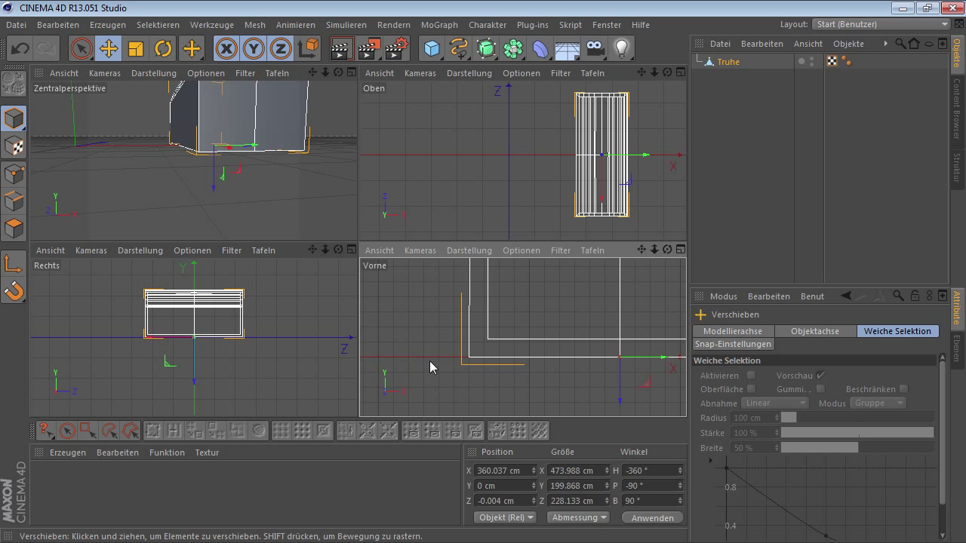
middle_click(313, 186)
scroll(415, 180, down, 3)
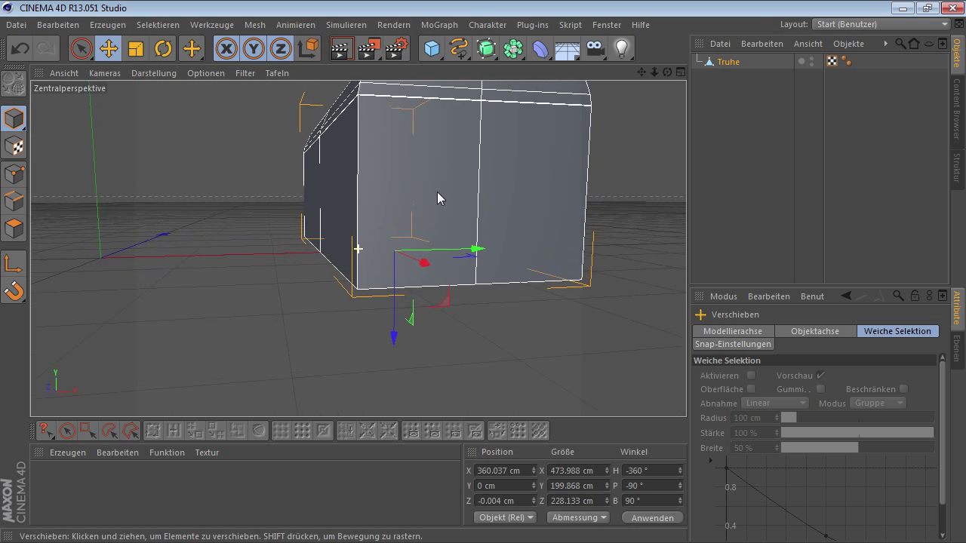
mouse_move(437, 191)
alt+mouse_down()
mouse_move(419, 256)
mouse_move(406, 259)
mouse_move(454, 258)
alt+mouse_up()
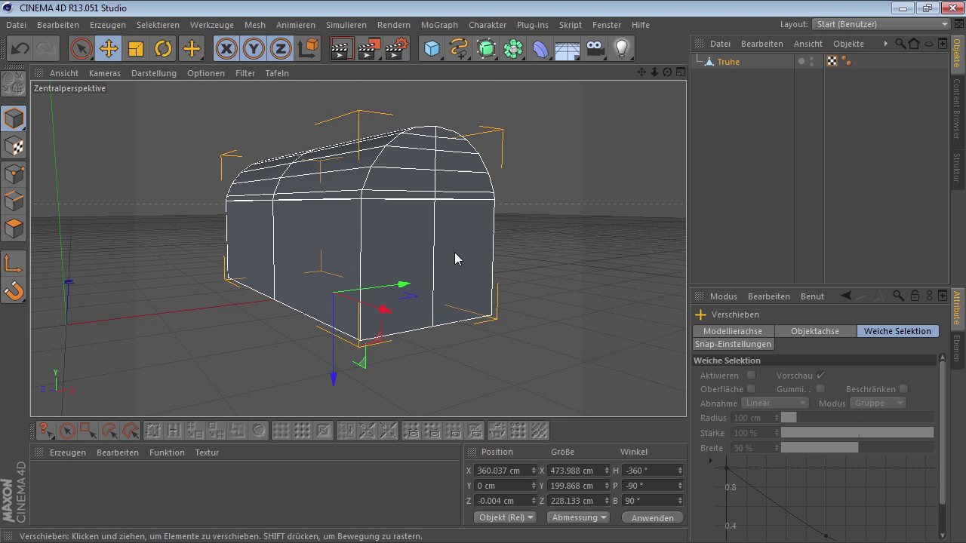
Select the chest's lower front side panels in Polygon mode using Live Selection
click(79, 53)
click(18, 230)
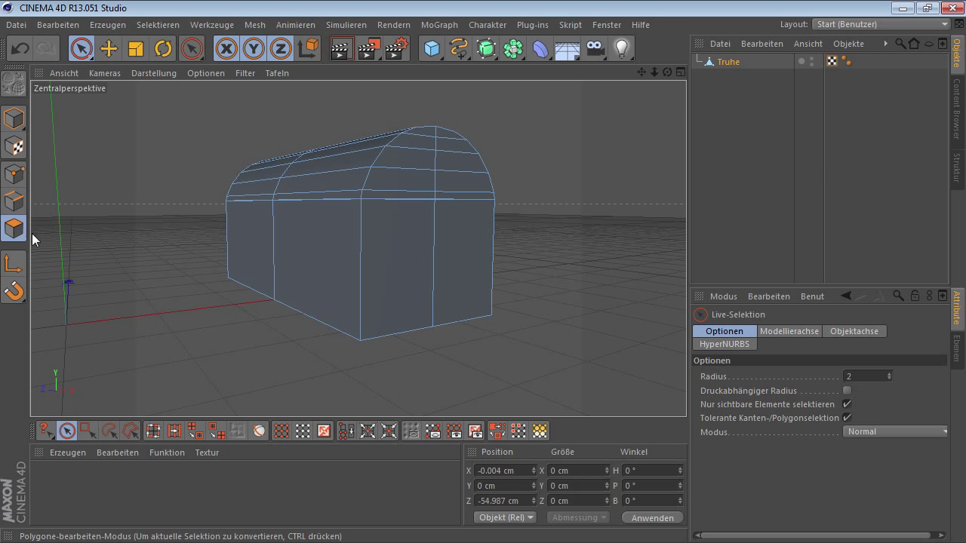
click(275, 244)
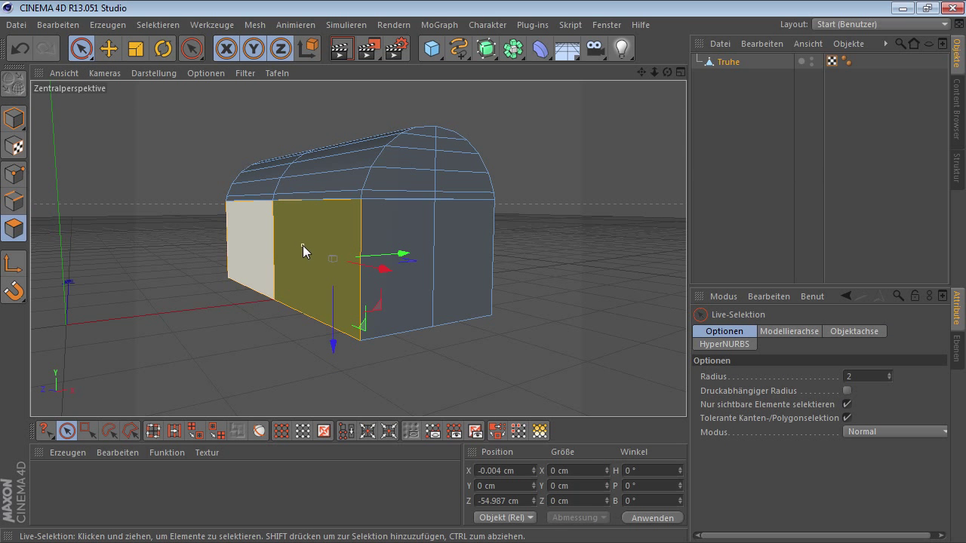
shift+click(253, 249)
mouse_move(299, 214)
alt+mouse_down()
mouse_move(385, 261)
mouse_move(303, 298)
alt+mouse_up()
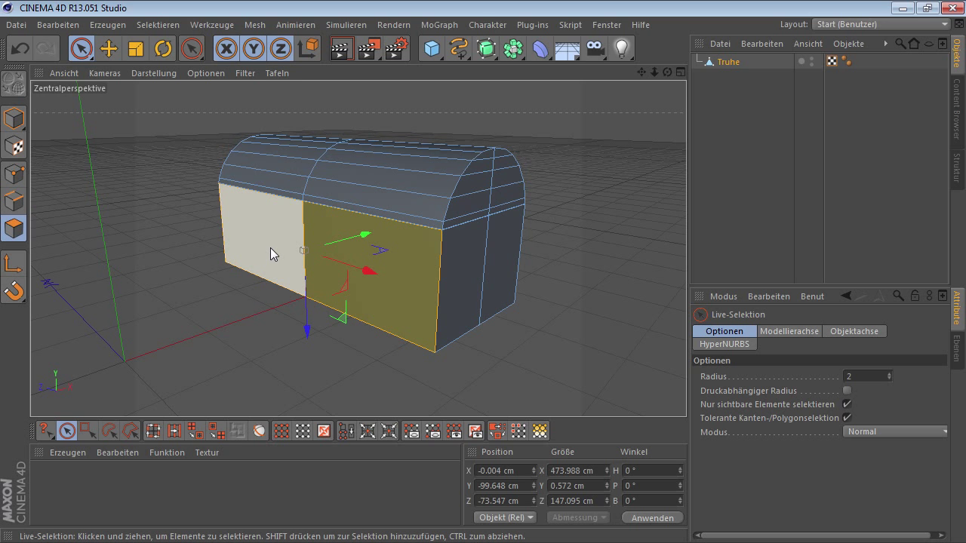
shift+click(234, 269)
In axis mode, move the panels' axis down to the chest's base and rotate it about 85°
click(15, 265)
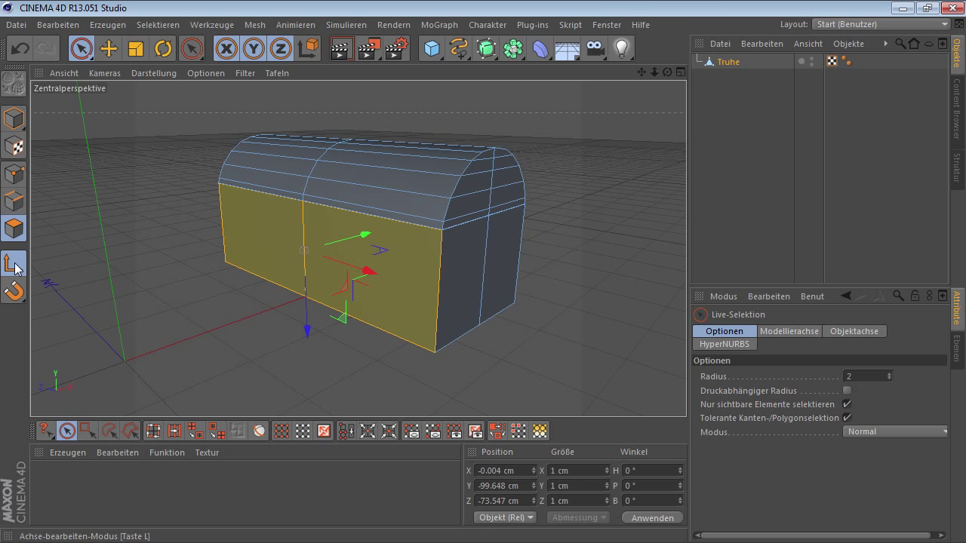
mouse_move(367, 234)
mouse_down()
mouse_move(281, 272)
mouse_move(341, 333)
mouse_up()
click(163, 49)
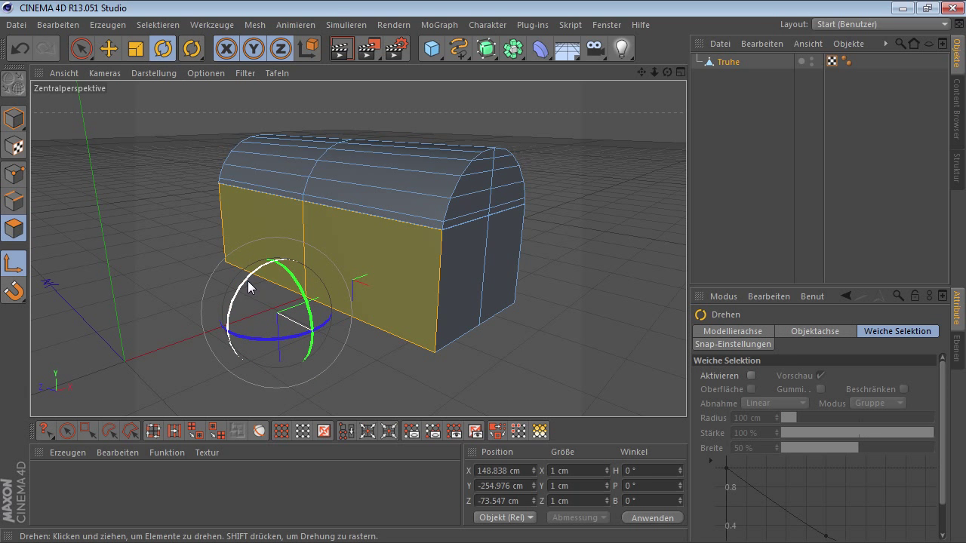
drag(249, 287, 318, 263)
click(109, 49)
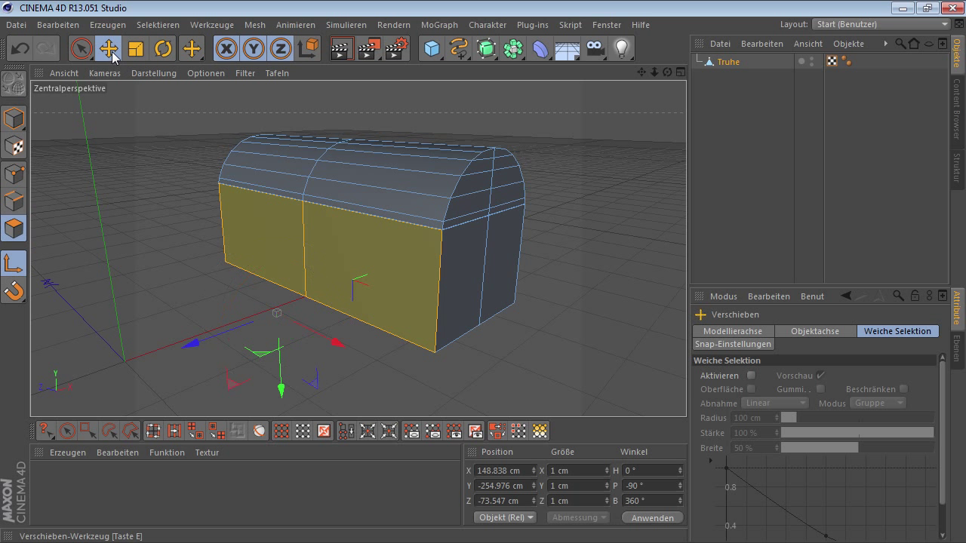
alt+drag(313, 220, 363, 252)
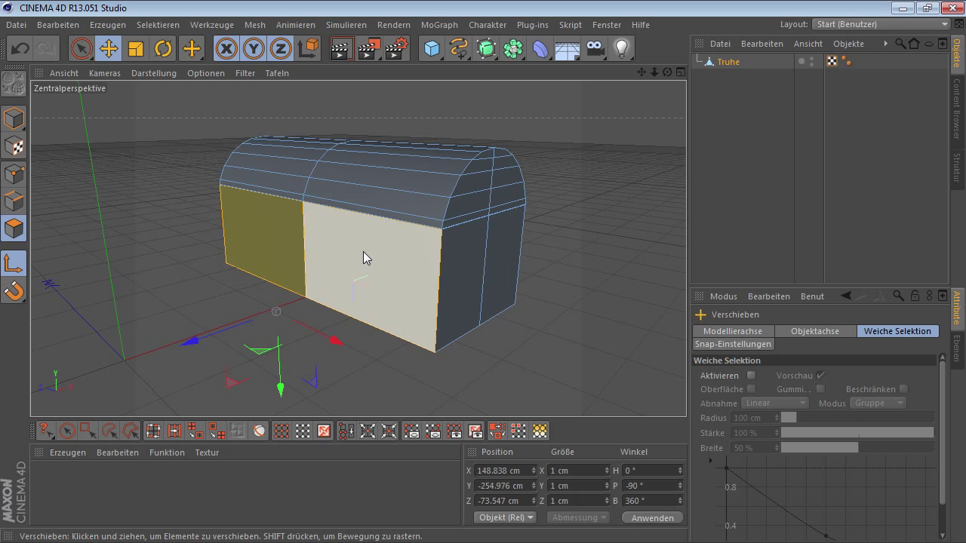
click(312, 240)
shift+click(234, 207)
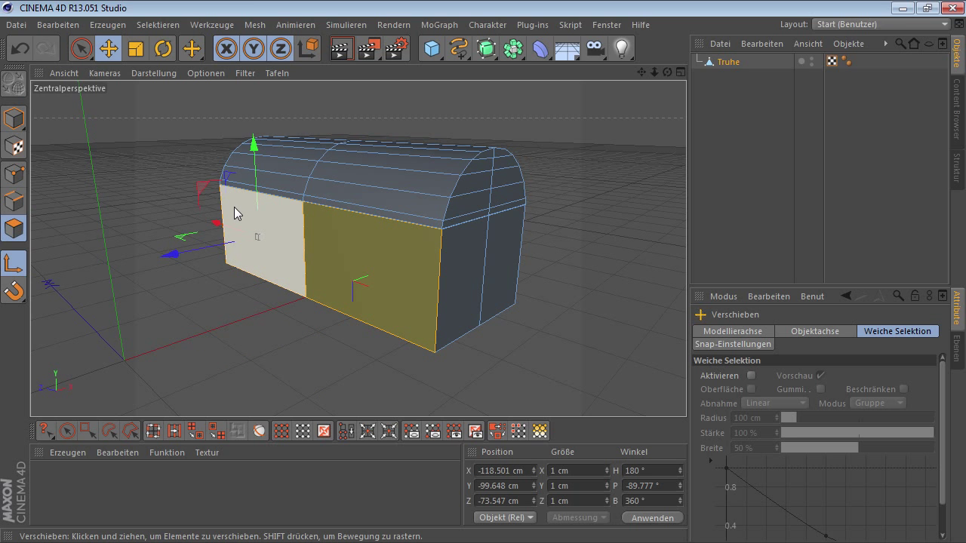
click(345, 204)
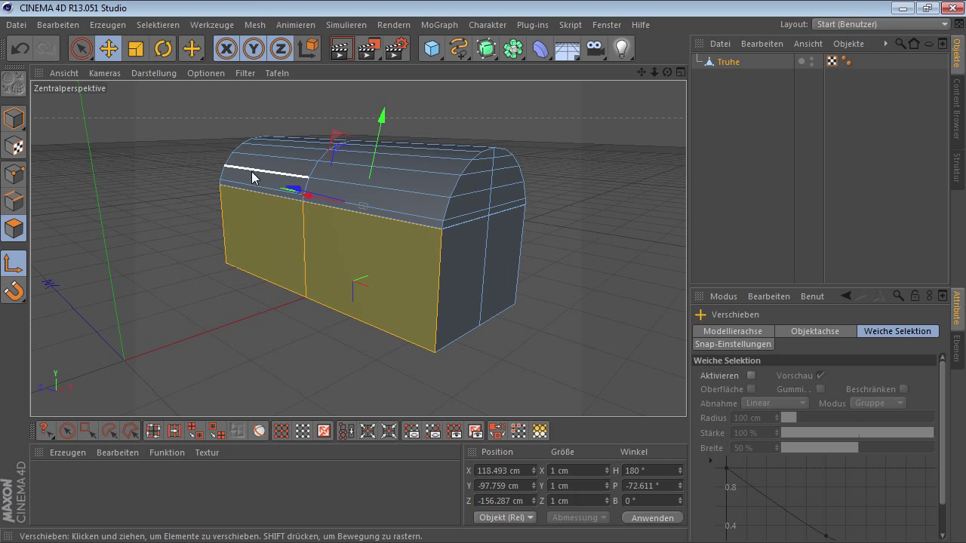
click(224, 170)
click(319, 161)
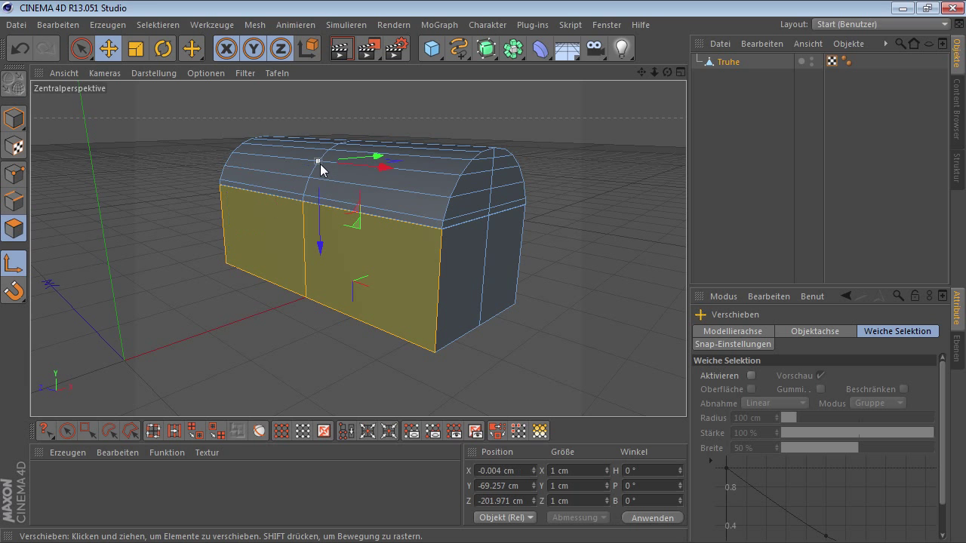
click(489, 216)
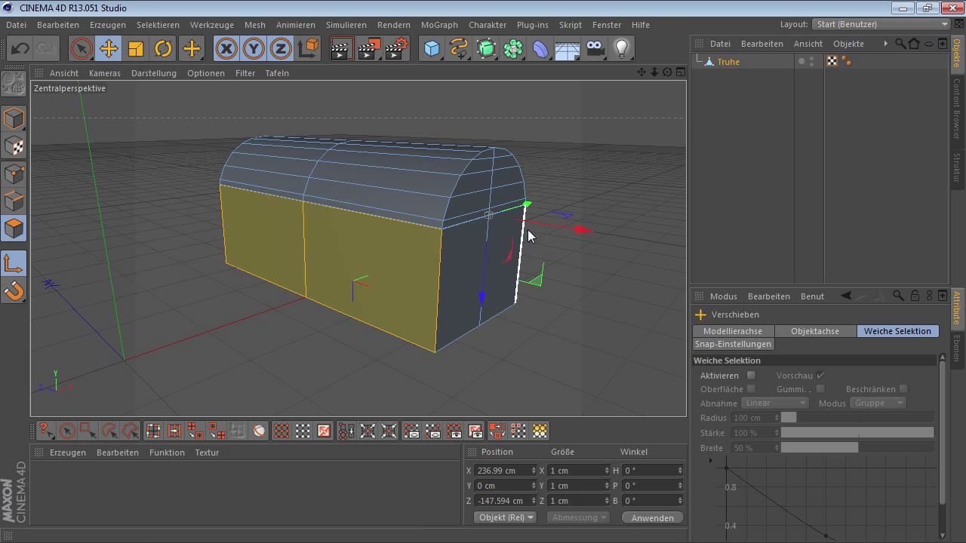
mouse_move(458, 258)
alt+mouse_down()
mouse_move(532, 249)
mouse_move(410, 263)
alt+mouse_up()
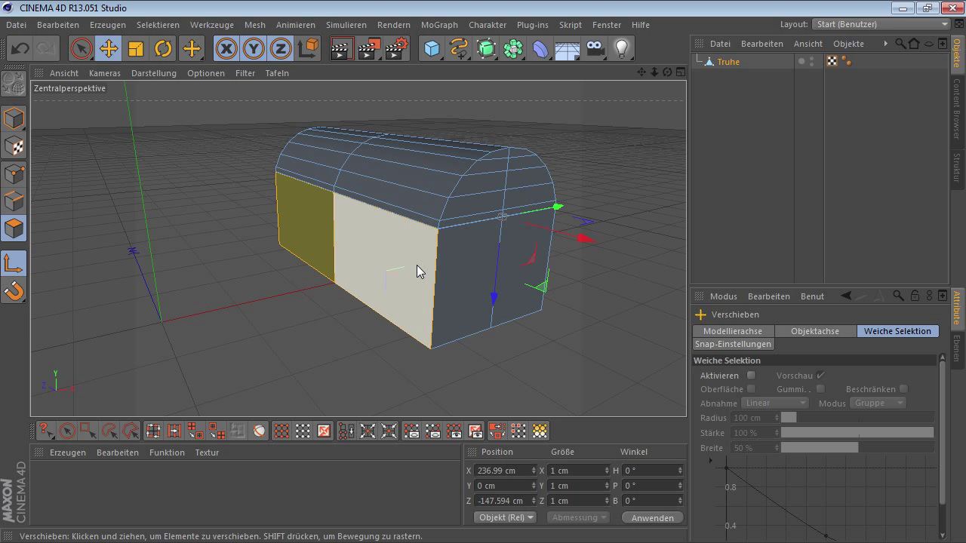
shift+click(422, 259)
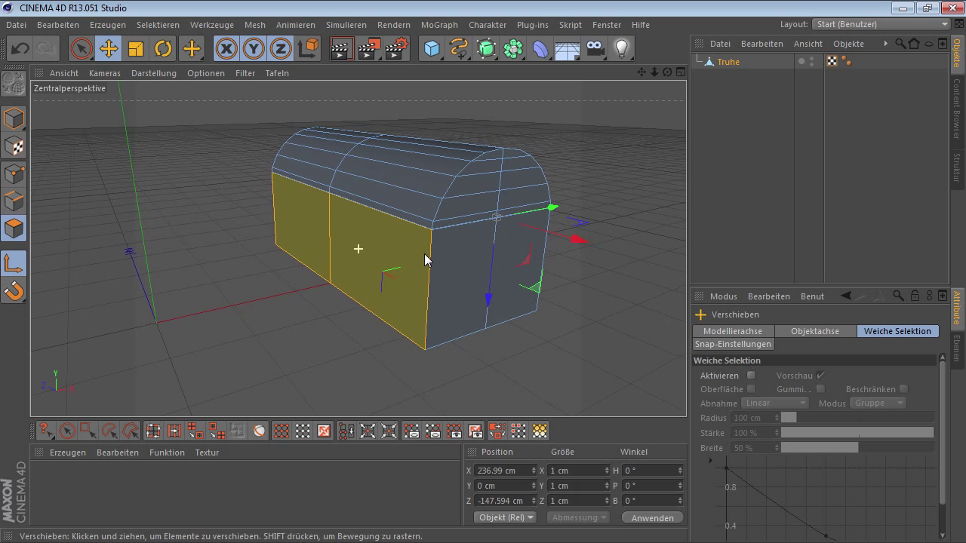
mouse_move(424, 256)
alt+mouse_down()
mouse_move(464, 255)
mouse_move(446, 245)
alt+mouse_up()
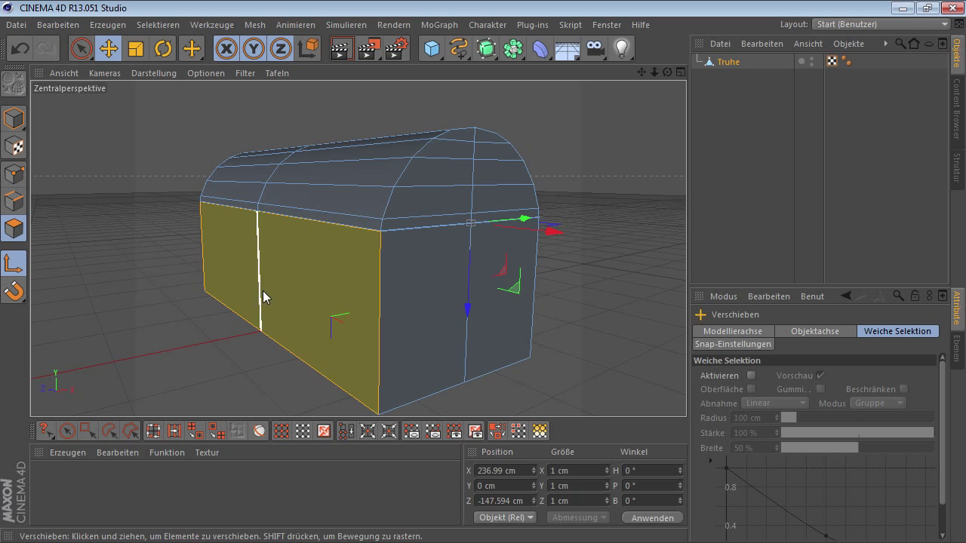
Pick one top face of the lid and Select Connected to grab the whole domed lid
shift+click(347, 290)
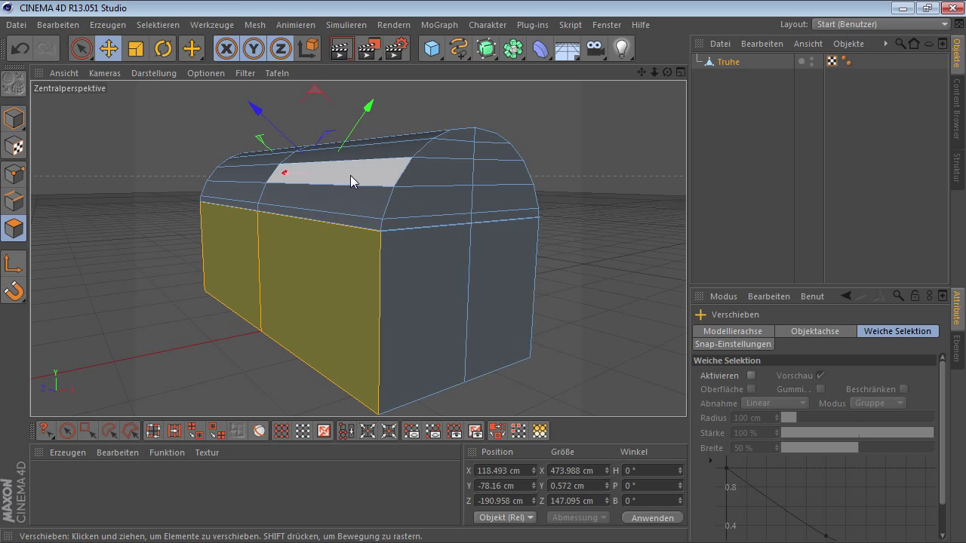
click(350, 176)
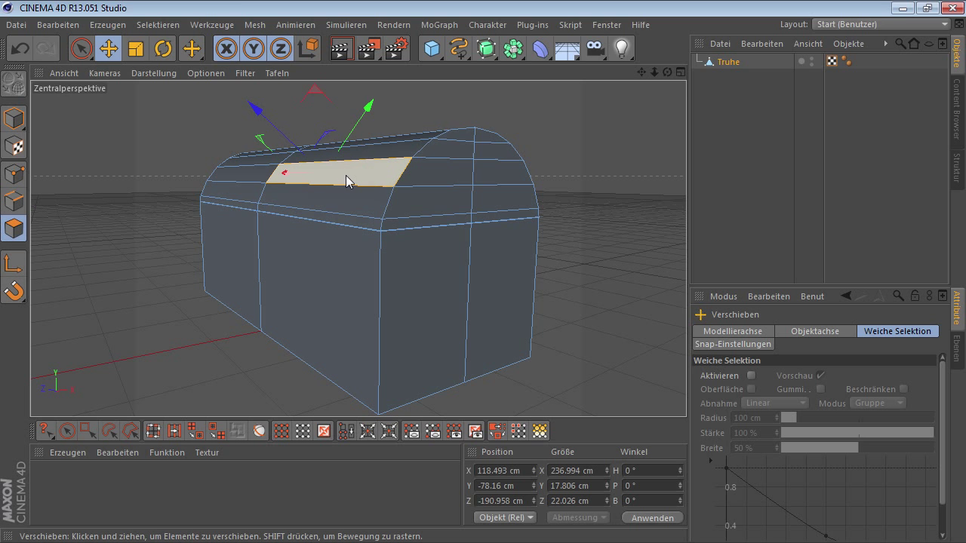
click(345, 432)
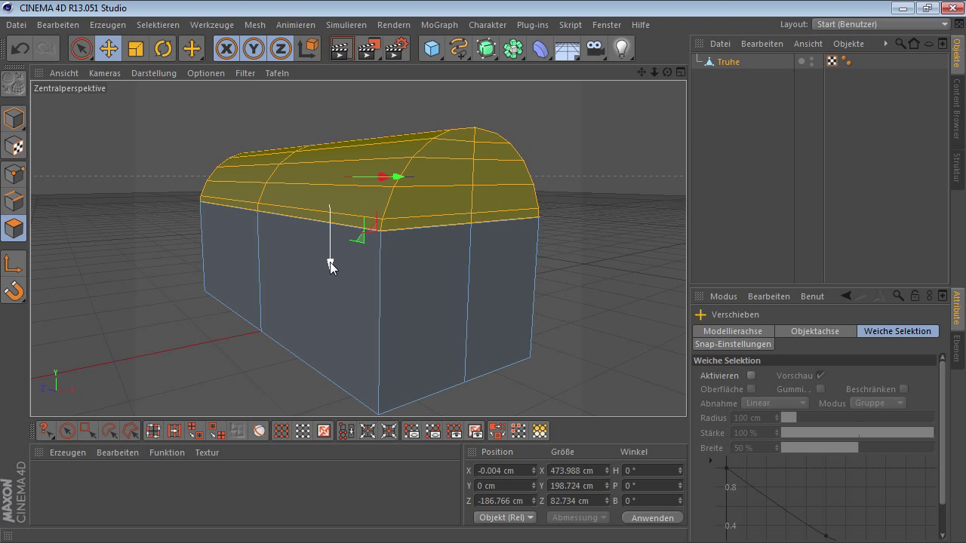
mouse_move(330, 262)
mouse_down()
mouse_move(327, 219)
mouse_move(360, 216)
mouse_move(342, 182)
mouse_move(355, 188)
mouse_move(395, 154)
mouse_up()
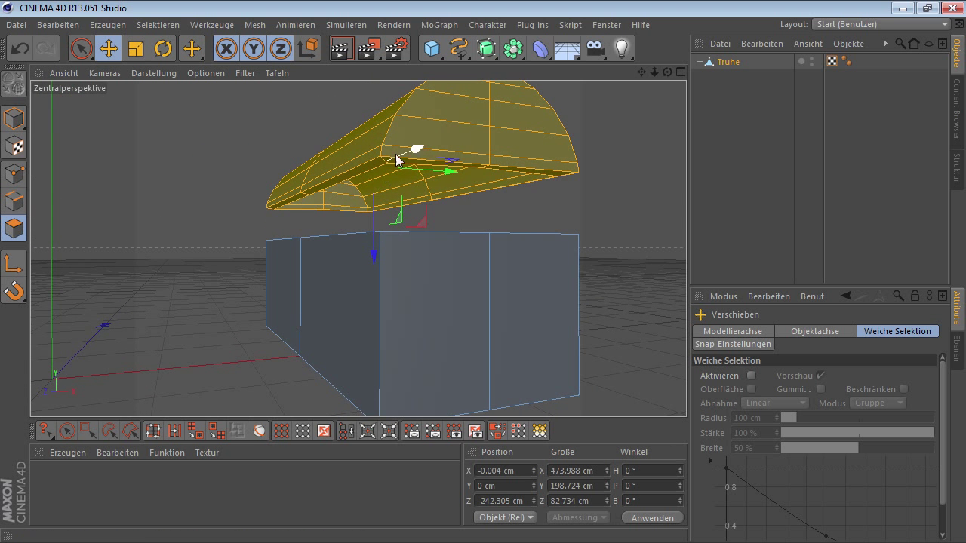
mouse_move(453, 263)
alt+mouse_down()
mouse_move(468, 302)
mouse_move(452, 257)
alt+mouse_up()
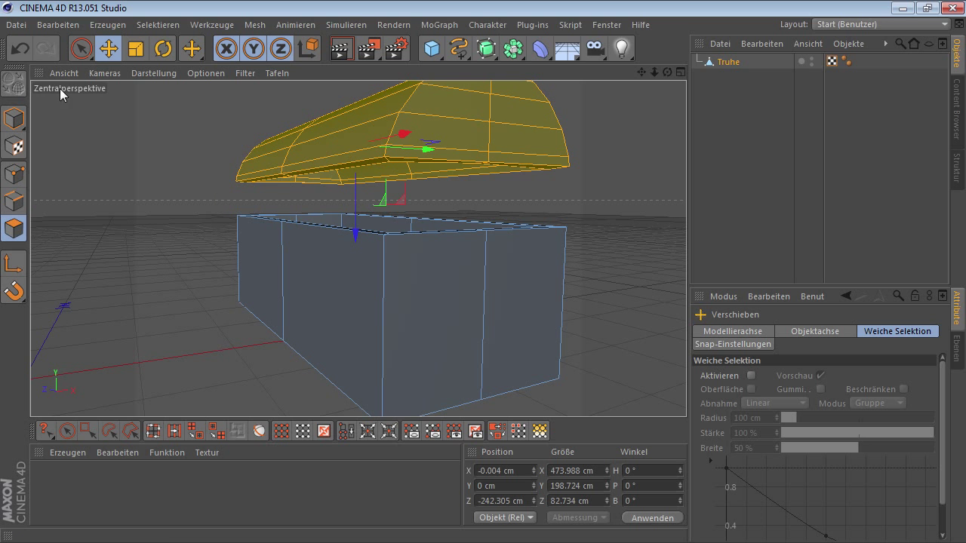
click(20, 51)
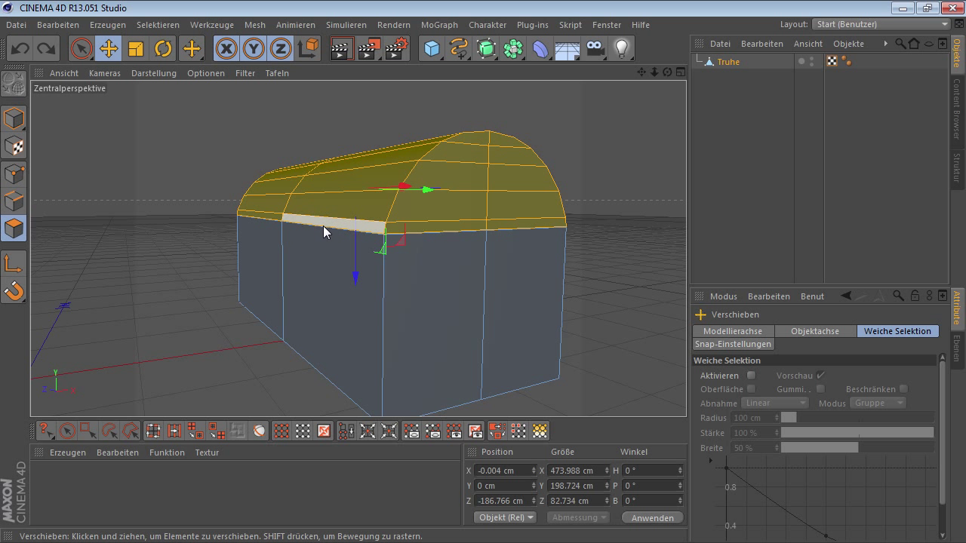
mouse_move(496, 227)
alt+mouse_down()
mouse_move(452, 272)
mouse_move(429, 251)
mouse_move(487, 218)
mouse_move(461, 274)
mouse_move(469, 268)
mouse_move(489, 300)
alt+mouse_up()
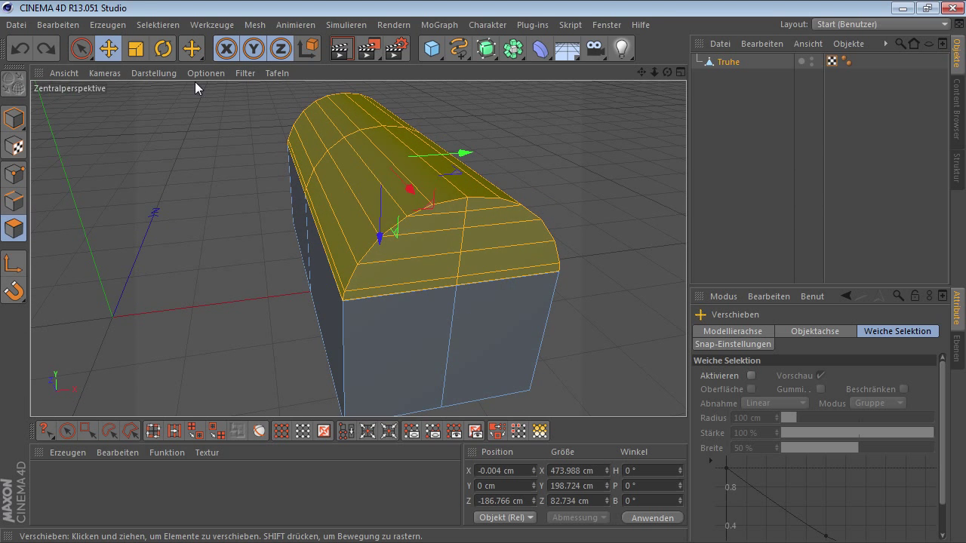
Test-rotate the lid selection about 81°, then undo it so the lid rests closed at 0°
key(r)
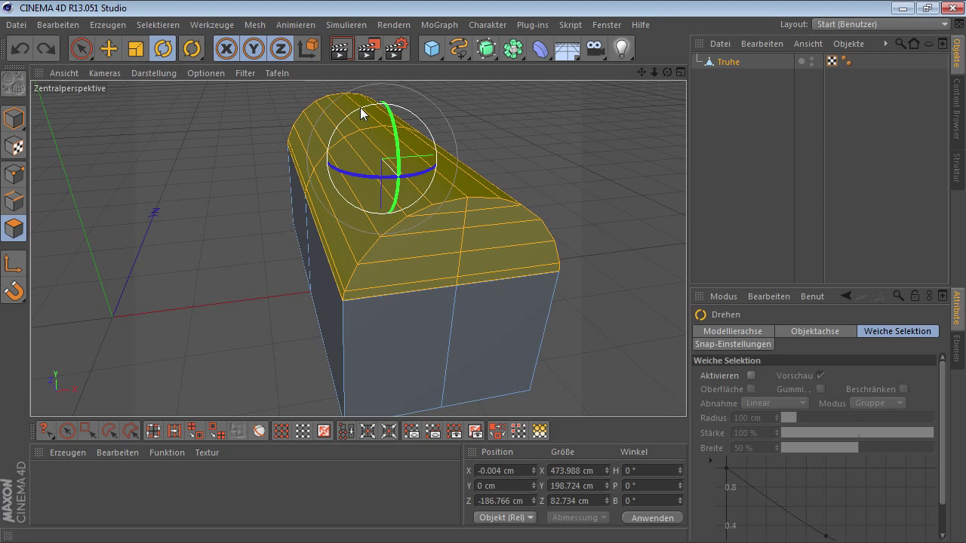
mouse_move(361, 107)
mouse_down()
mouse_move(341, 126)
mouse_move(336, 174)
mouse_move(352, 106)
mouse_move(389, 121)
mouse_move(369, 114)
mouse_move(338, 151)
mouse_move(355, 109)
mouse_move(378, 113)
mouse_move(249, 121)
mouse_up()
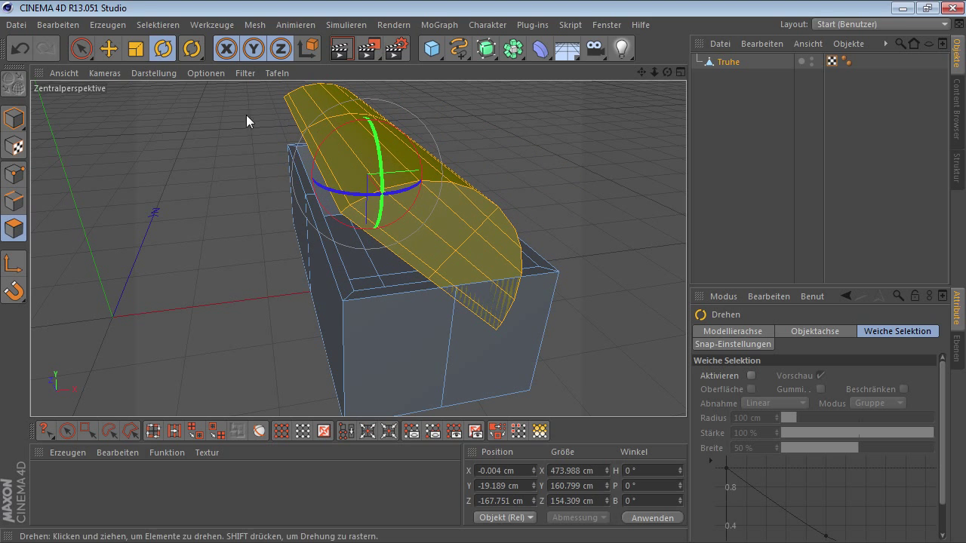
click(19, 48)
mouse_move(382, 277)
alt+mouse_down()
mouse_move(400, 235)
mouse_move(336, 210)
alt+mouse_up()
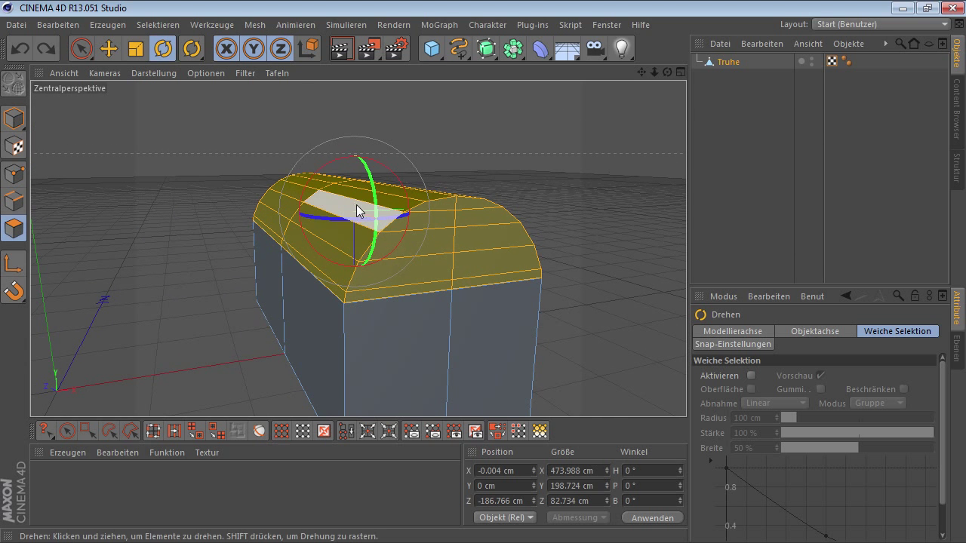
Place the lid selection's pivot on its lower edge at -0.004, -99.362, -147.095 cm
click(14, 264)
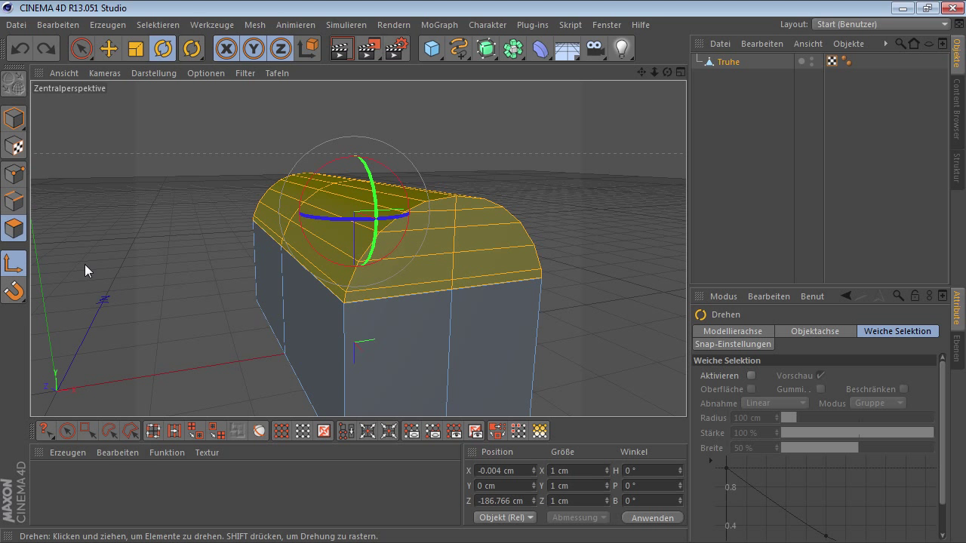
alt+drag(270, 294, 300, 293)
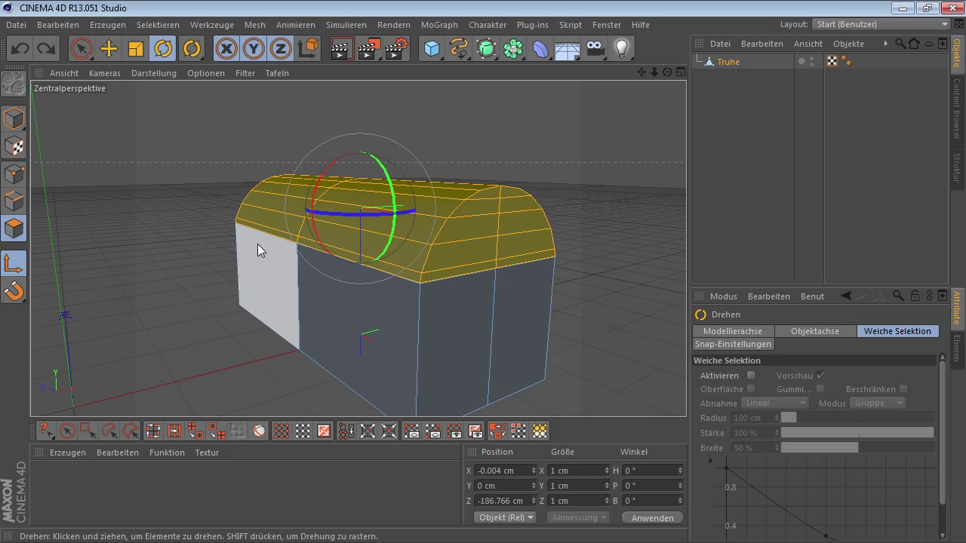
click(297, 243)
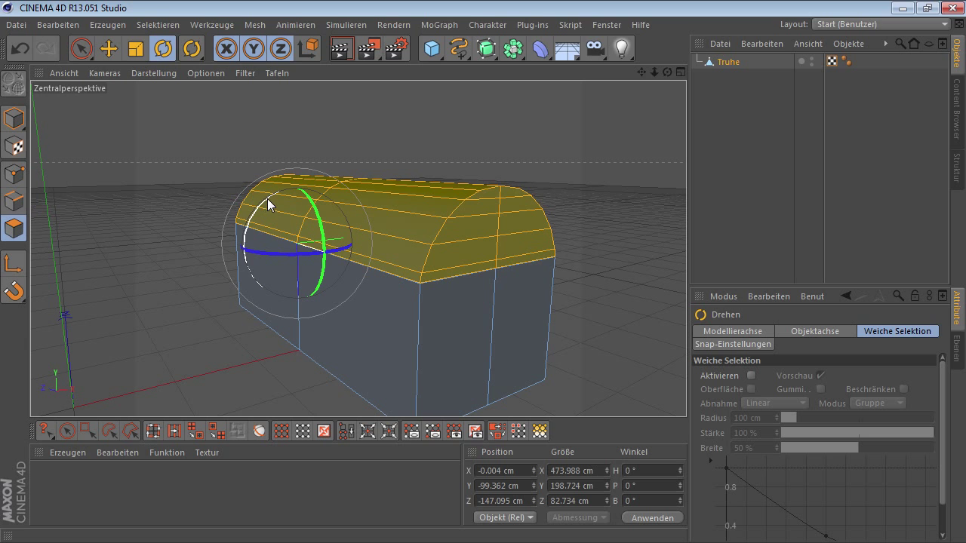
Rotate the lid around its heading axis until it stands open at about -51.7°
mouse_move(267, 199)
mouse_down()
mouse_move(254, 266)
mouse_move(274, 286)
mouse_up()
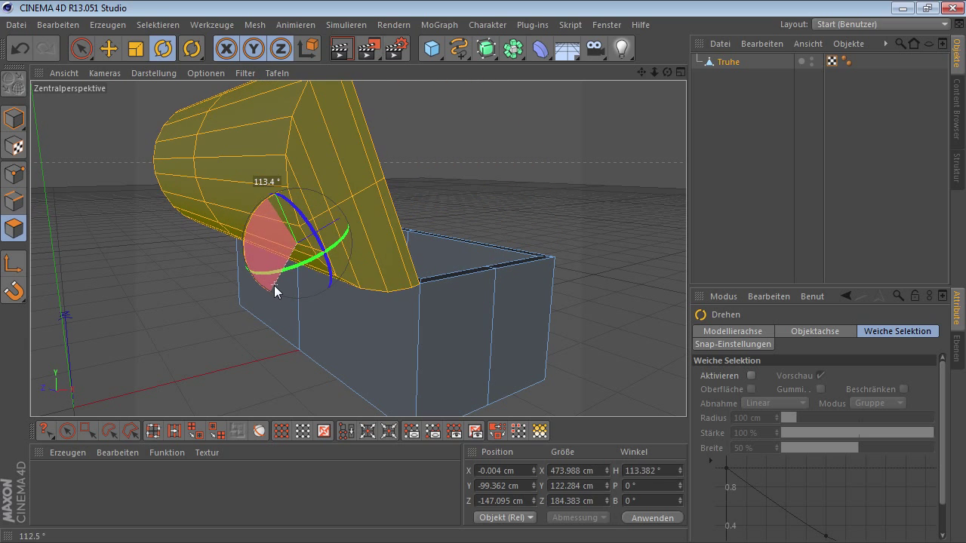
mouse_move(446, 291)
alt+mouse_down()
mouse_move(318, 298)
mouse_move(478, 293)
mouse_move(350, 287)
alt+mouse_up()
mouse_move(396, 226)
mouse_down()
mouse_move(389, 260)
mouse_move(410, 204)
mouse_move(384, 190)
mouse_move(371, 253)
mouse_move(351, 229)
mouse_up()
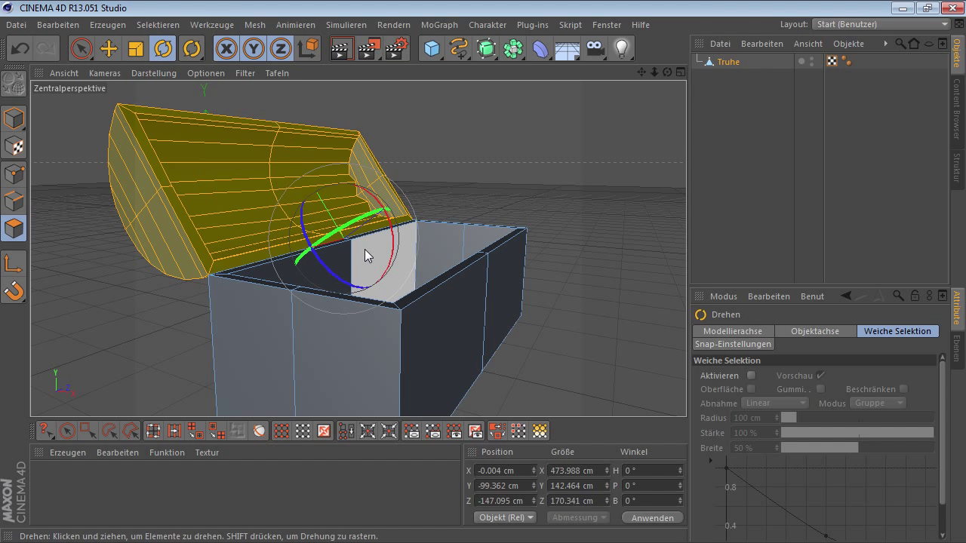
With the Move tool, reselect all of the open lid's connected polygons
click(109, 51)
click(174, 159)
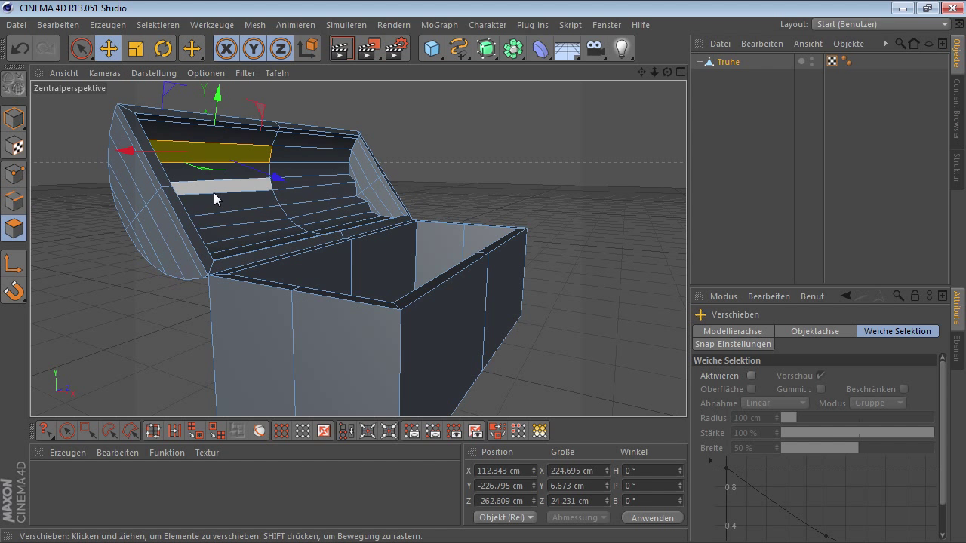
click(343, 437)
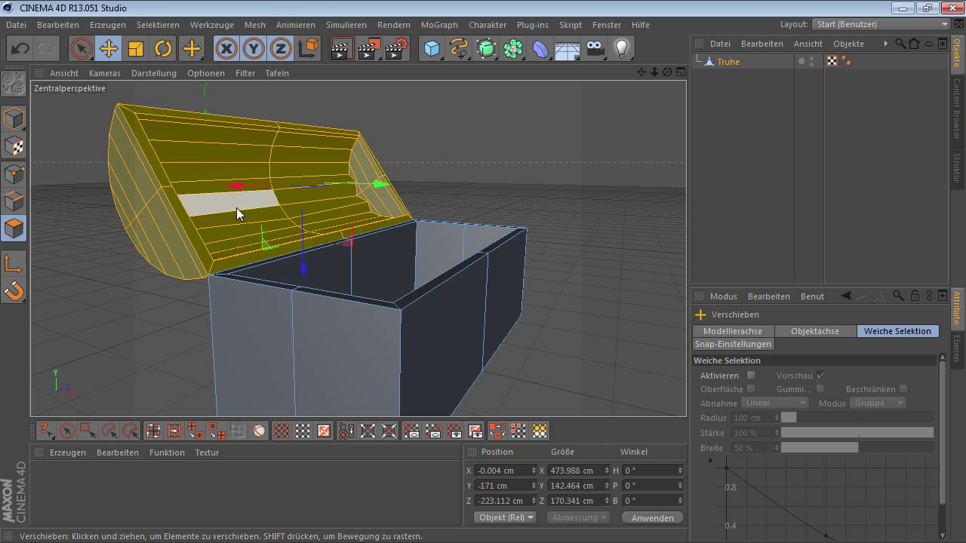
Move the lid's pivot to the hinge on the back rim at -0.004, -99.768, -146.803 cm
mouse_move(235, 206)
alt+mouse_down()
mouse_move(274, 278)
mouse_move(265, 279)
mouse_move(250, 212)
mouse_move(267, 178)
mouse_move(344, 182)
mouse_move(245, 229)
alt+mouse_up()
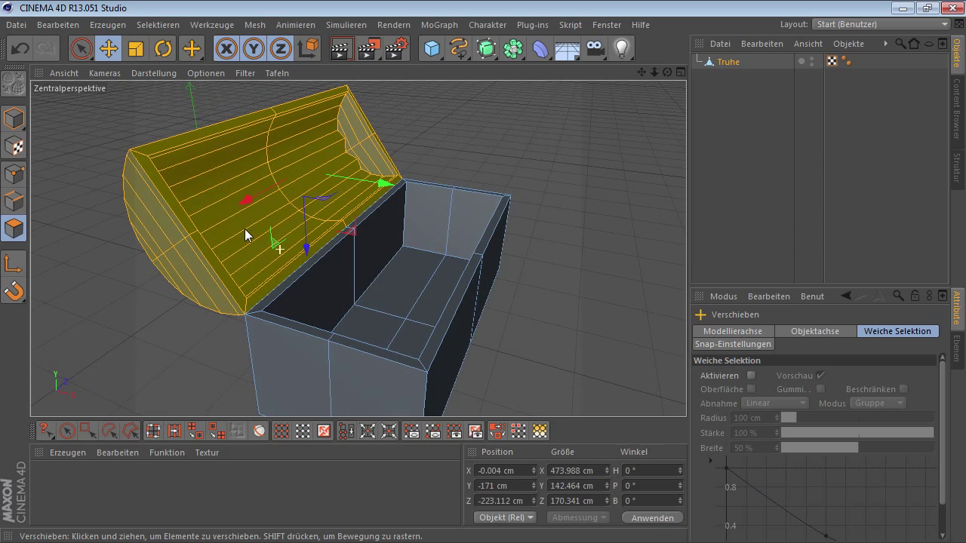
click(13, 263)
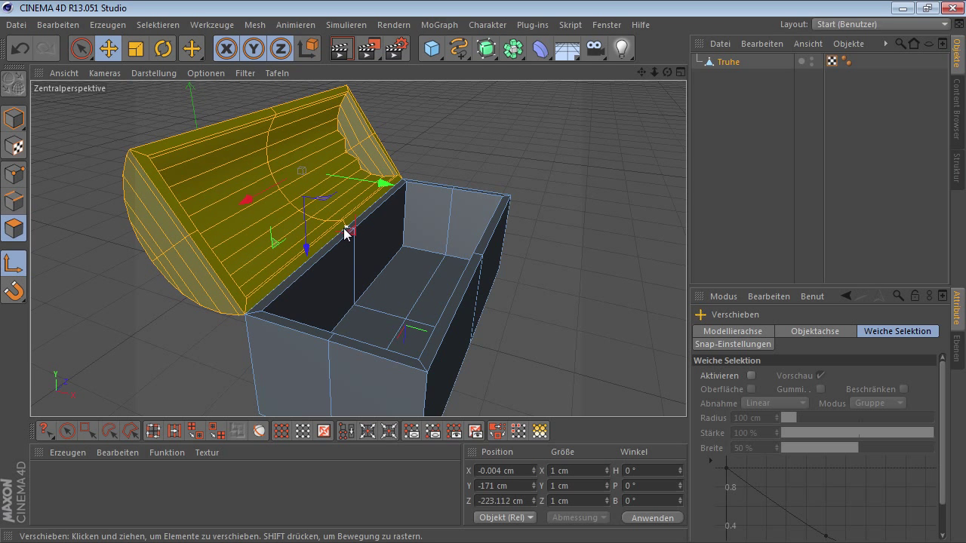
drag(345, 231, 344, 234)
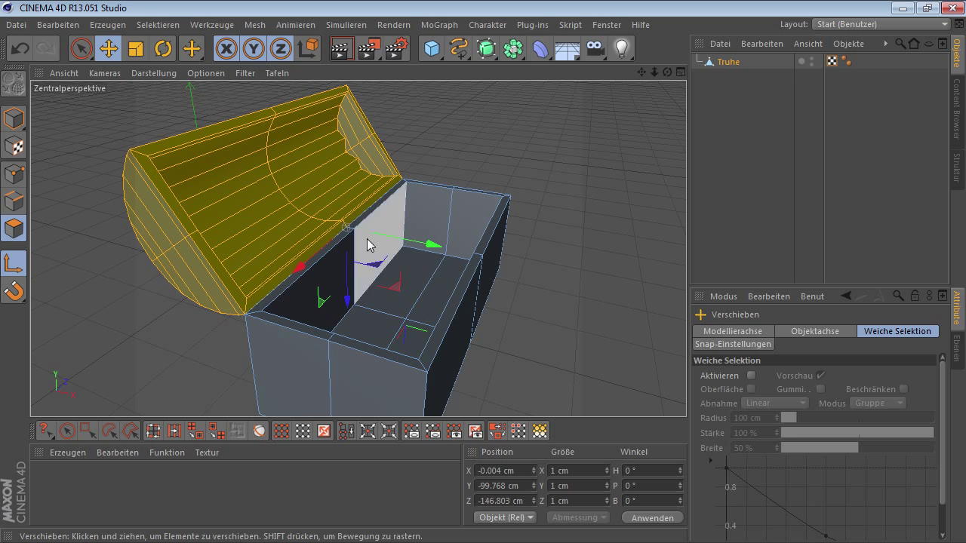